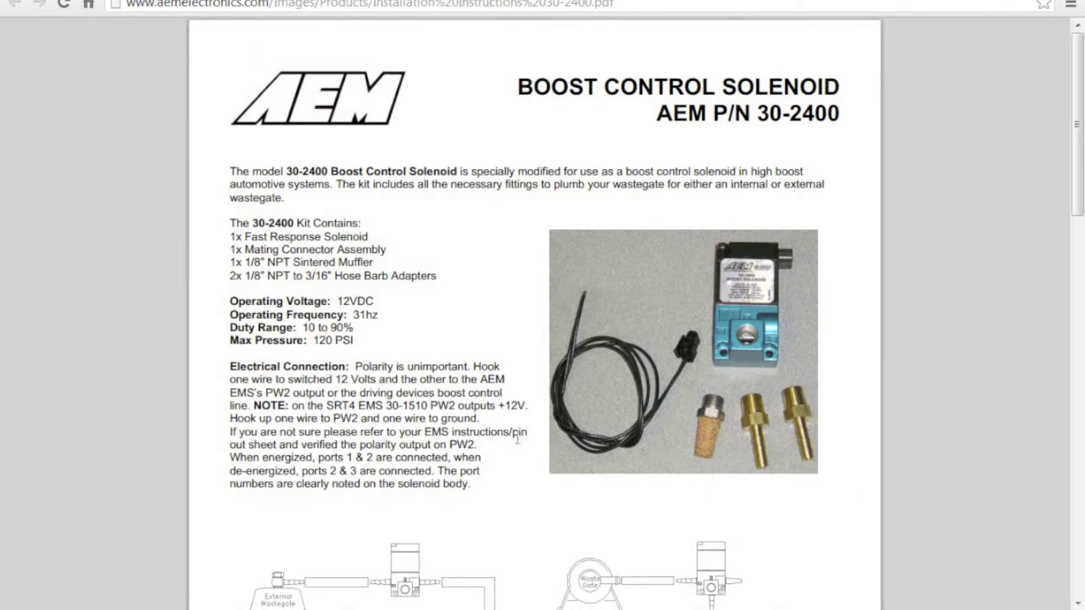
# Step: Highlight the PDF's electrical connection wiring paragraph, then scroll down to the wastegate hookup diagrams
pyautogui.moveTo(231, 365); pyautogui.dragTo(454, 427)
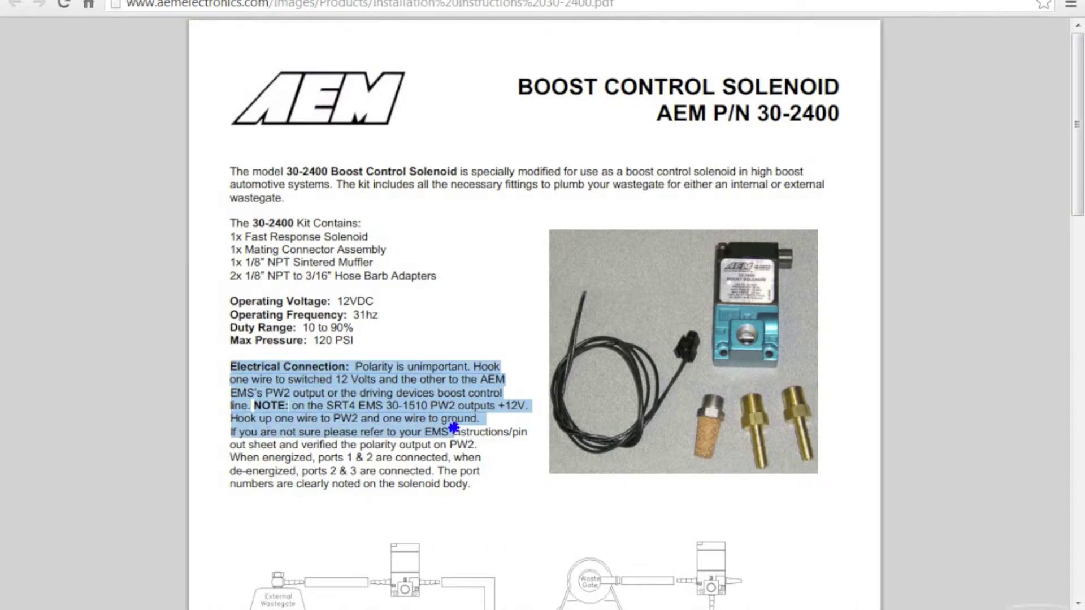
pyautogui.rightClick(454, 428)
pyautogui.click(423, 431)
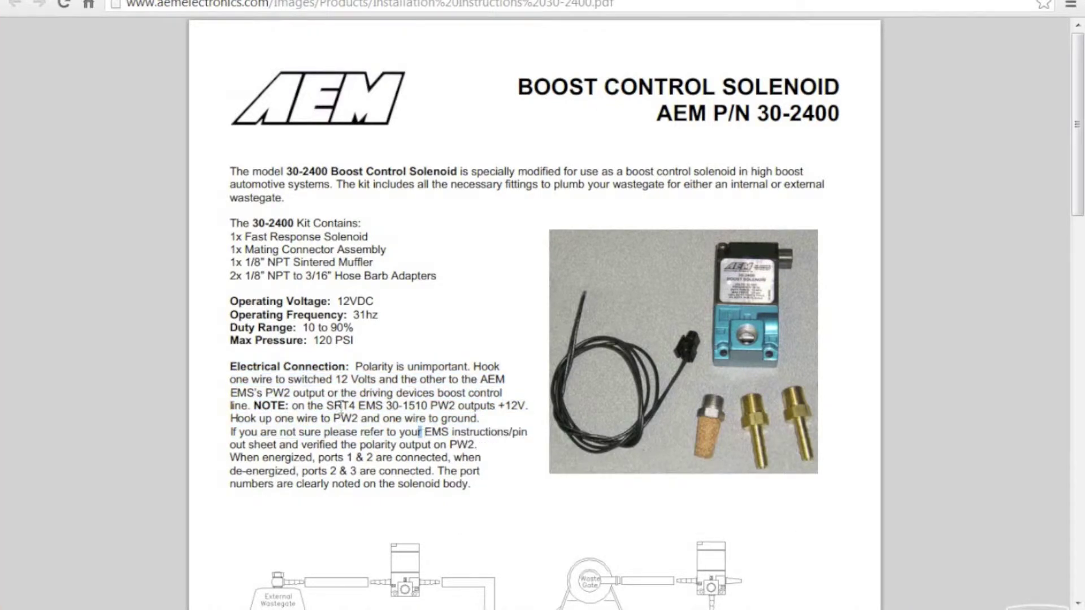
pyautogui.moveTo(231, 364); pyautogui.dragTo(475, 484)
pyautogui.click(387, 421)
pyautogui.scroll(-3, 811, 409)
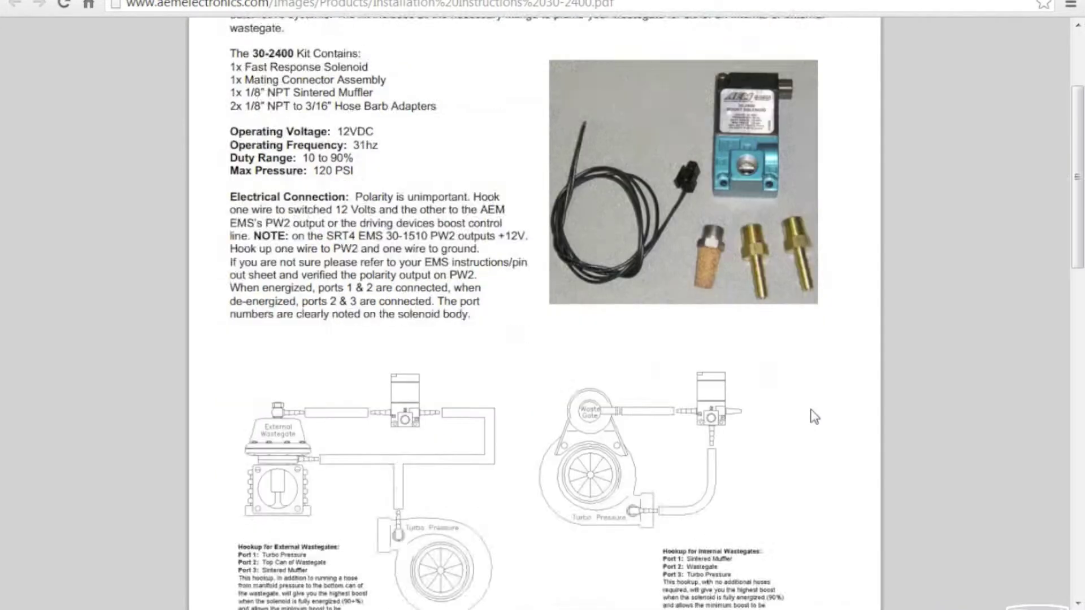
pyautogui.scroll(-4, 814, 416)
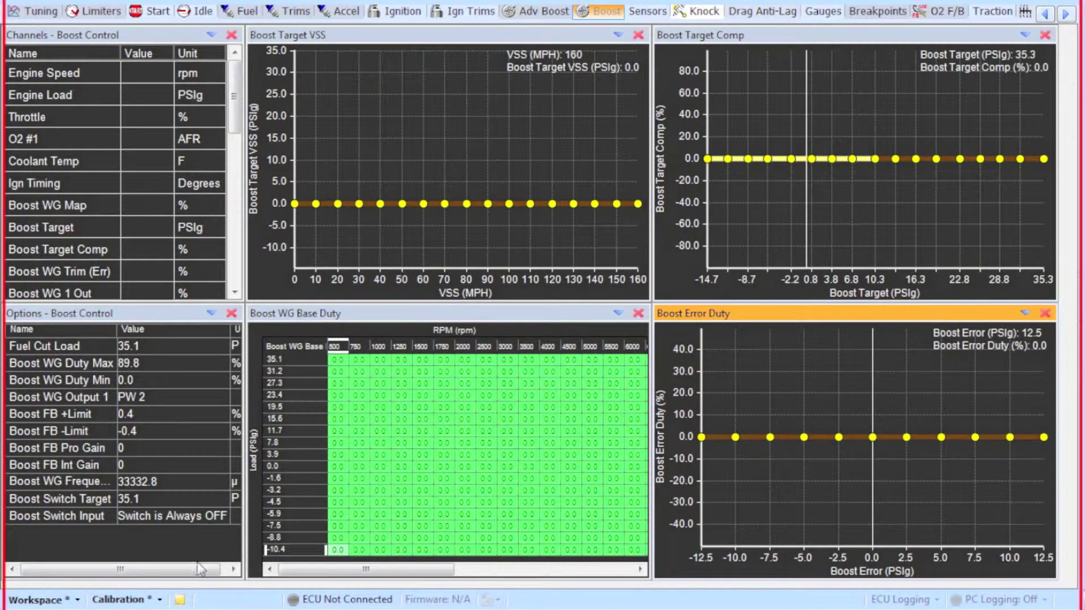
# Step: Check the Boost Switch Input choices, leaving it at Switch is Always OFF
pyautogui.moveTo(195, 568); pyautogui.dragTo(226, 572)
pyautogui.click(210, 515)
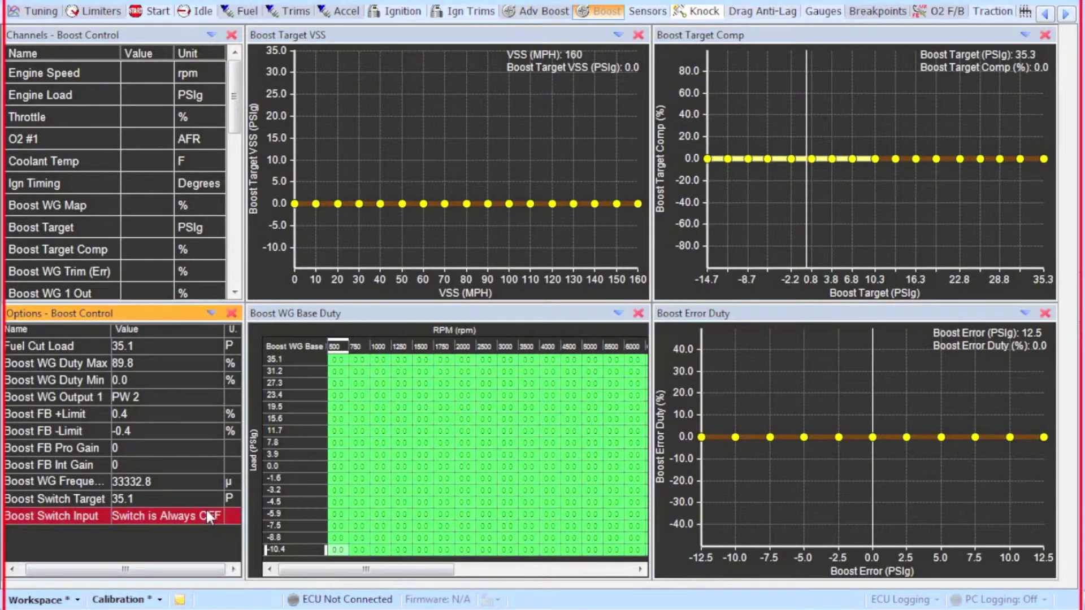
pyautogui.click(207, 512)
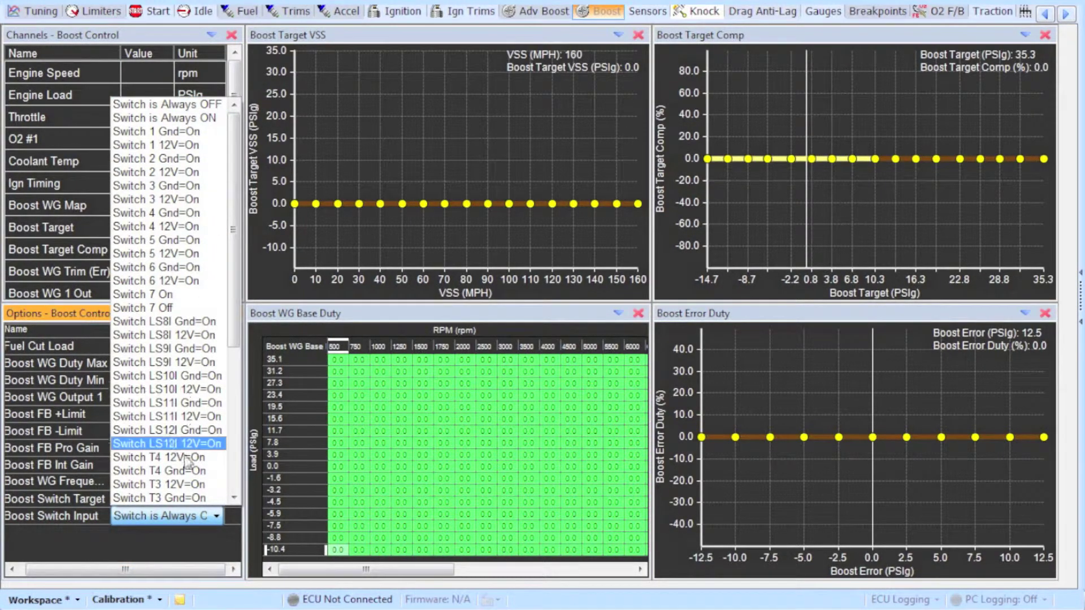
pyautogui.click(105, 547)
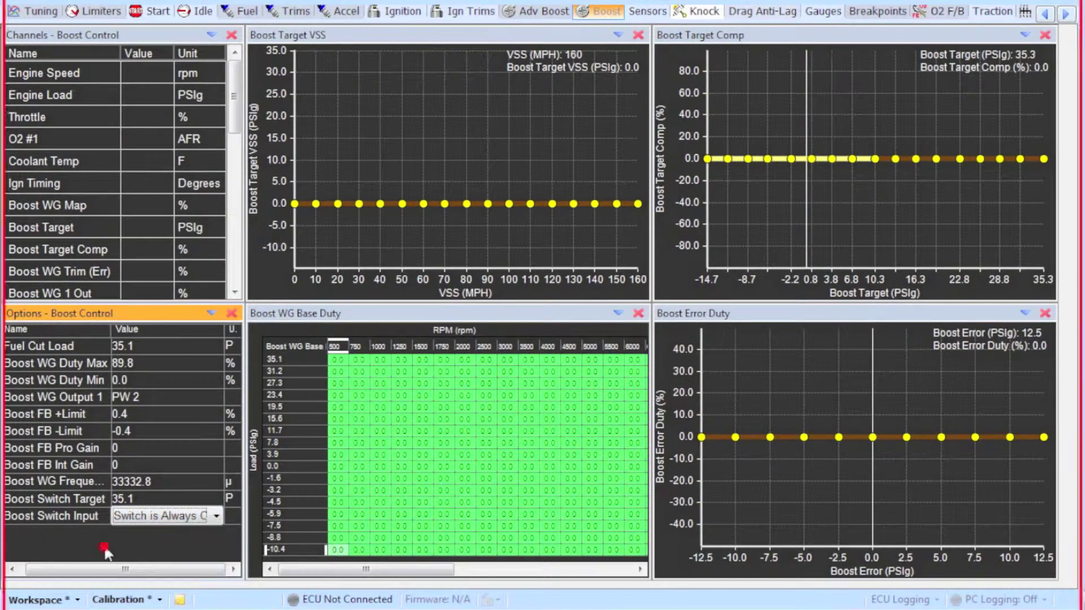
# Step: View the Advanced Boost Control panels, then return to the Boost Control layout
pyautogui.click(647, 545)
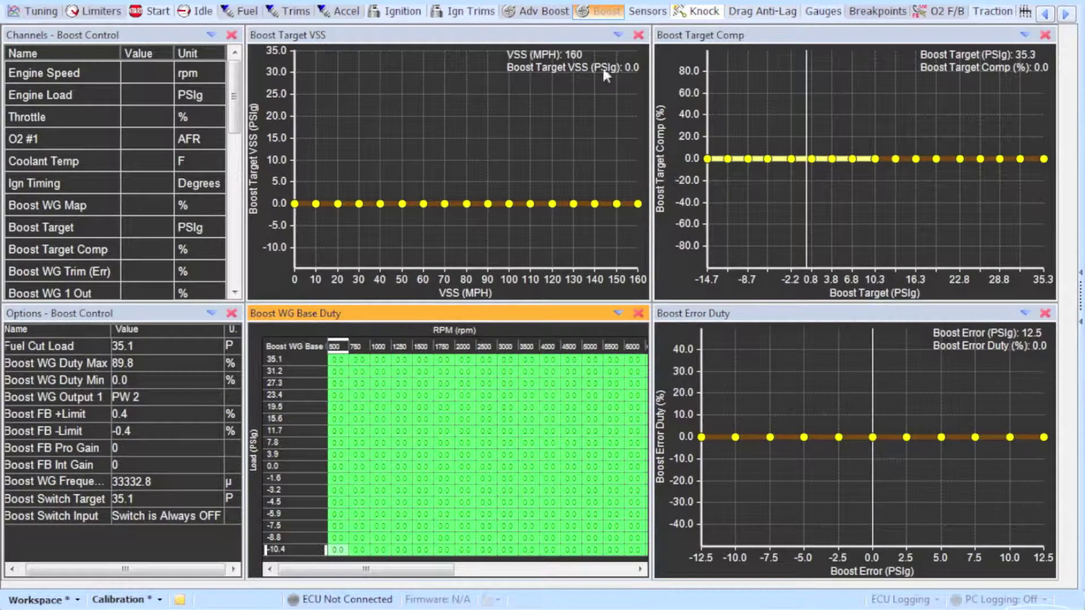
pyautogui.click(568, 15)
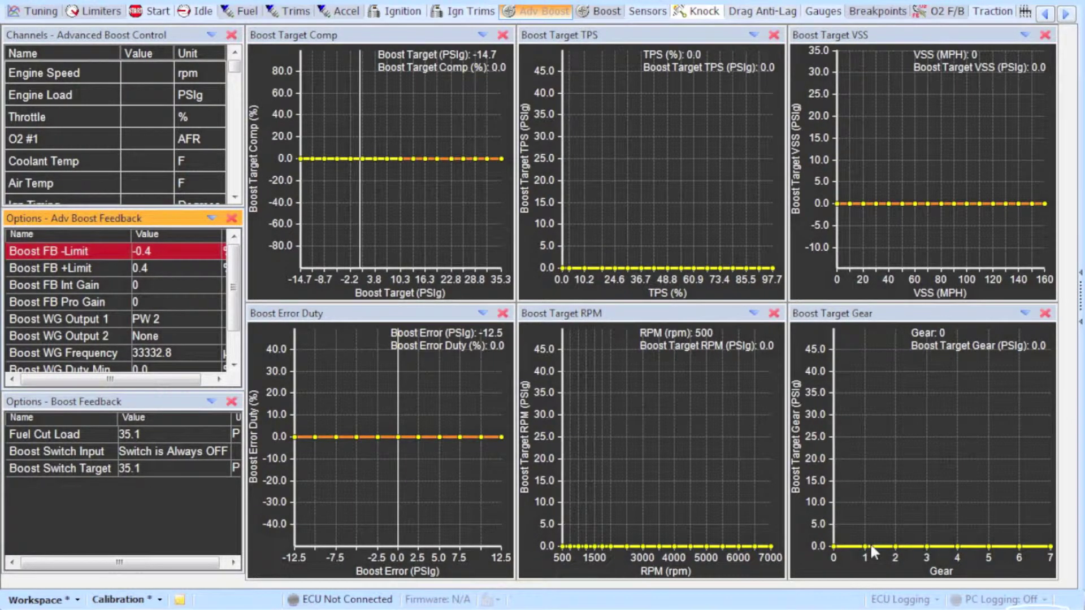
pyautogui.click(603, 15)
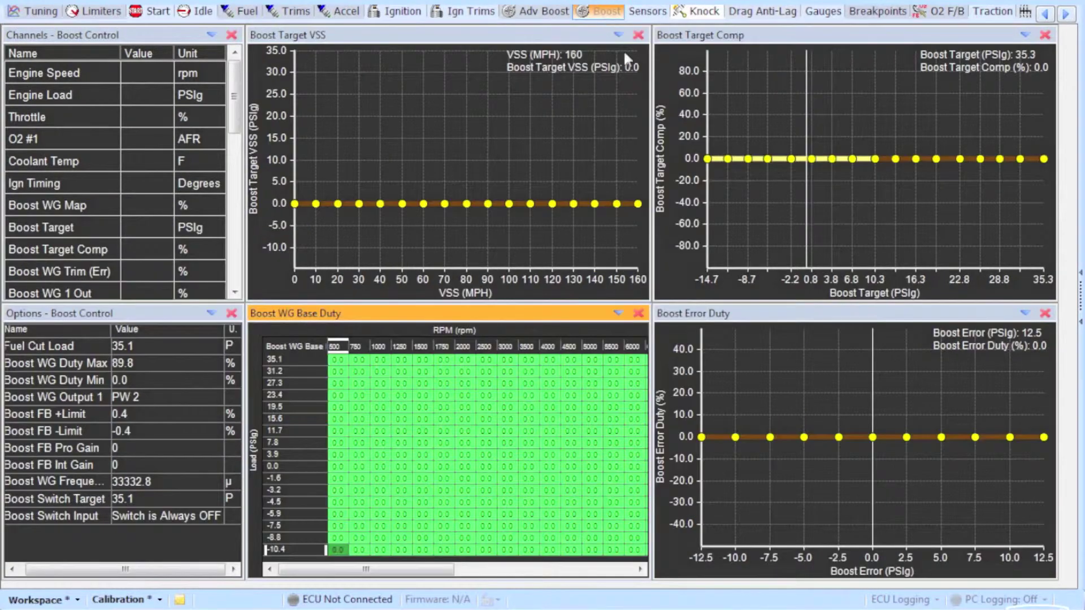
# Step: Maximize the Boost WG Base Duty table, fill every cell with 50.0, and restore the layout
pyautogui.doubleClick(570, 315)
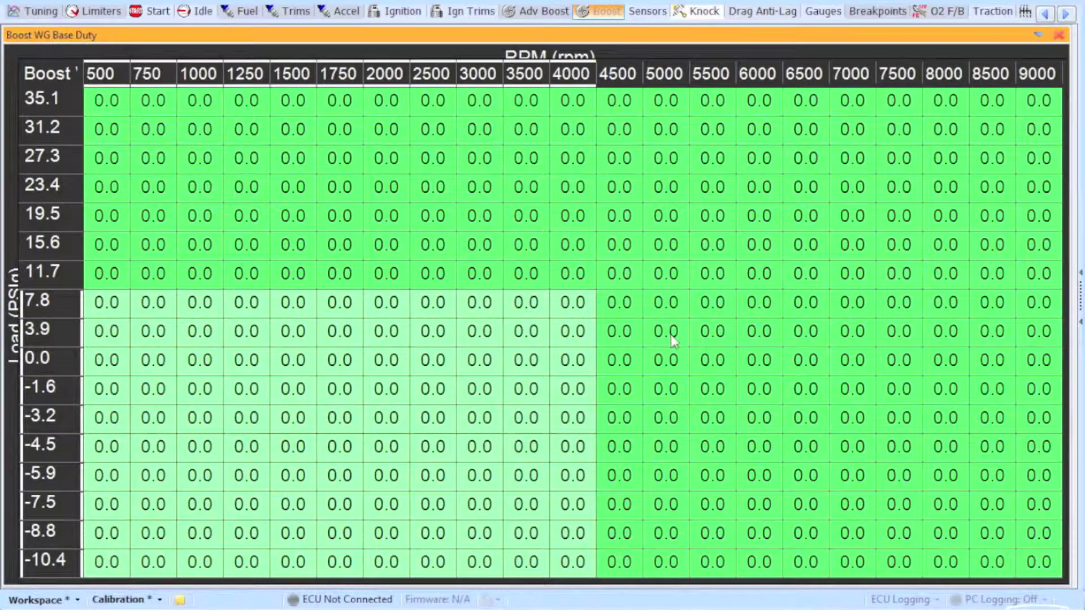
pyautogui.click(603, 419)
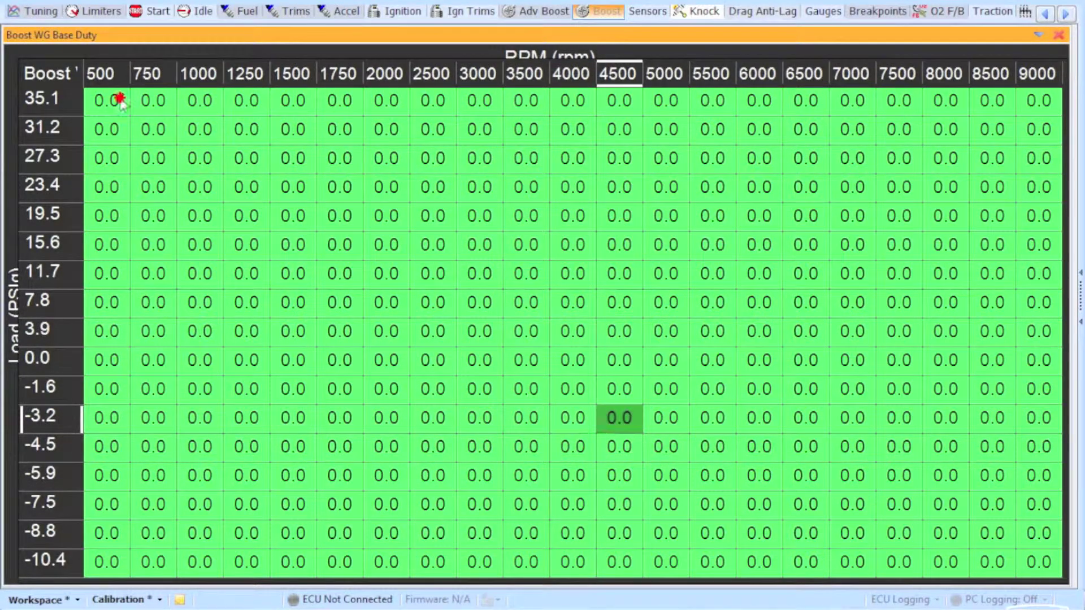
pyautogui.moveTo(115, 98); pyautogui.dragTo(1050, 565)
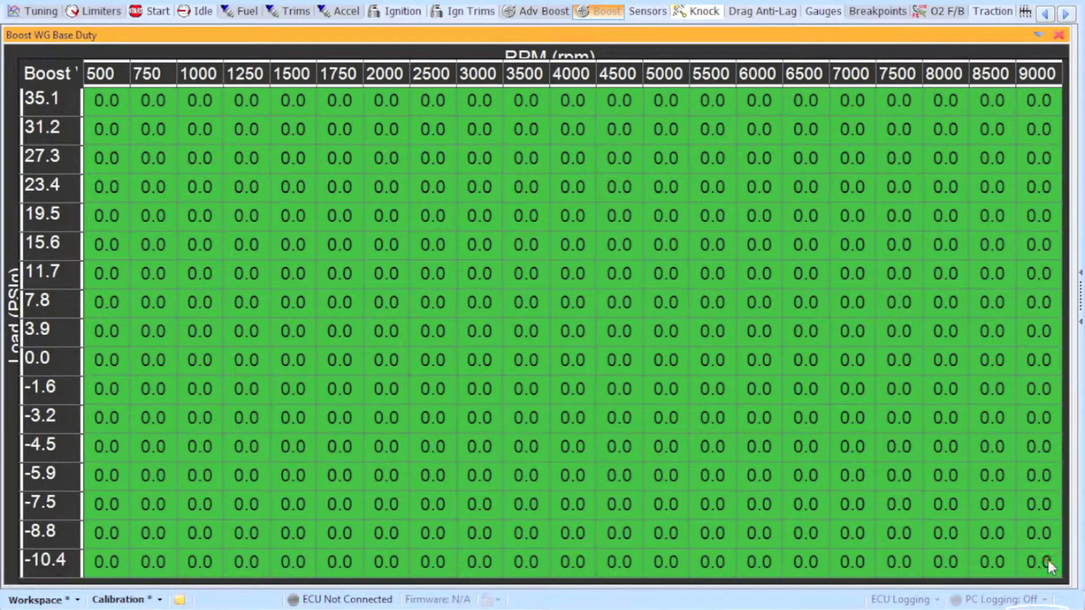
pyautogui.press('=')
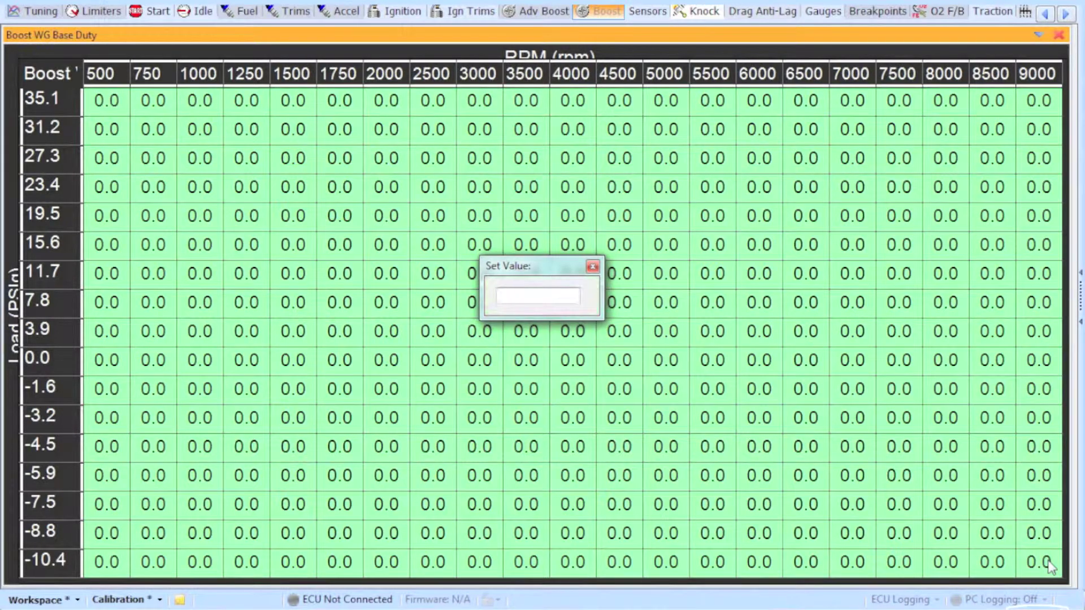
pyautogui.write('30')
pyautogui.press('Return')
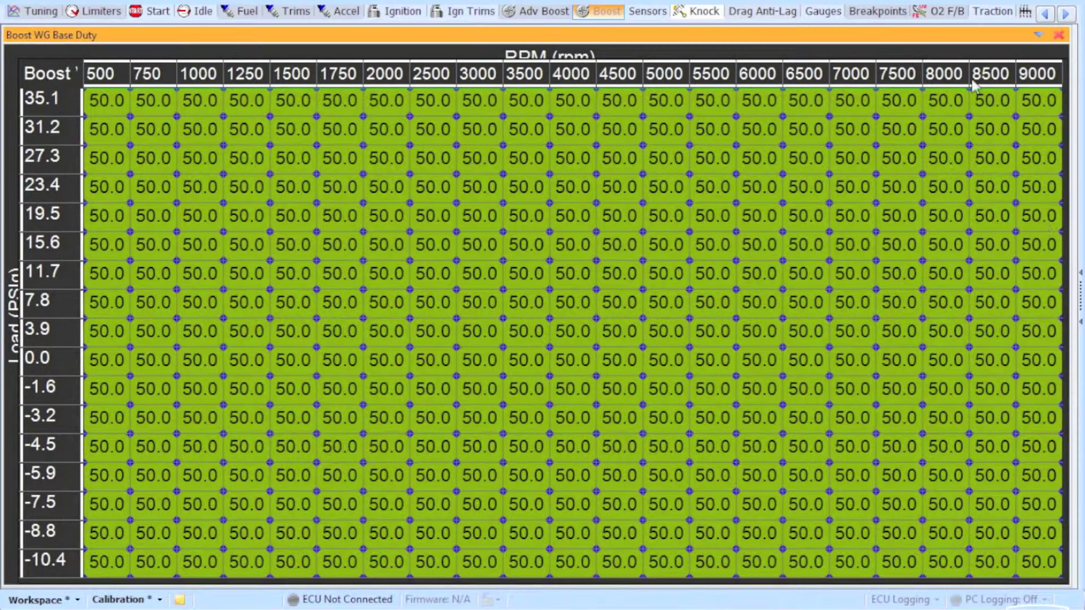
pyautogui.doubleClick(968, 35)
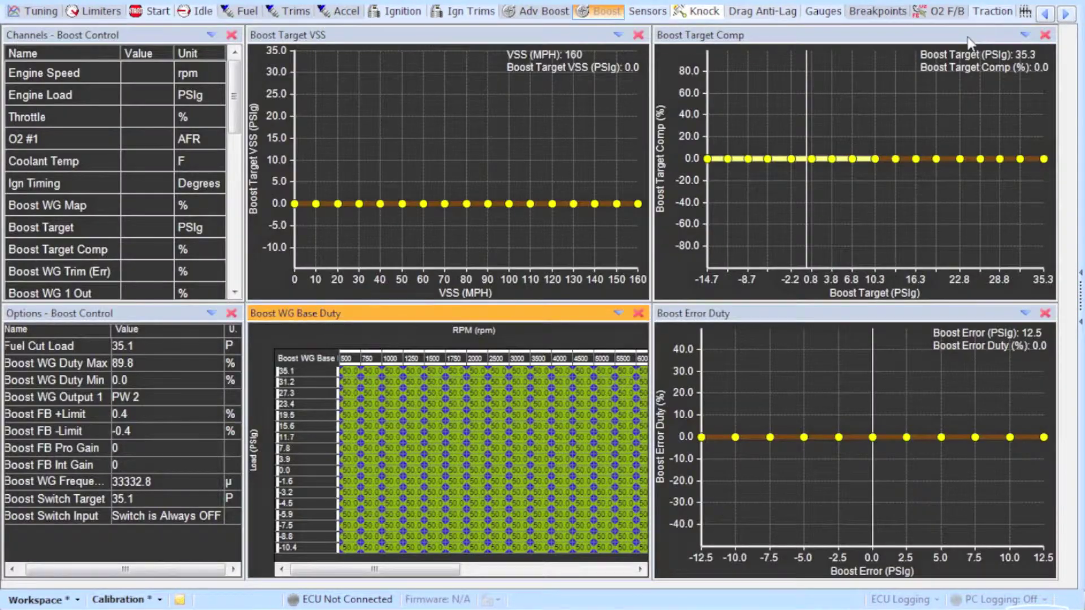
pyautogui.click(506, 443)
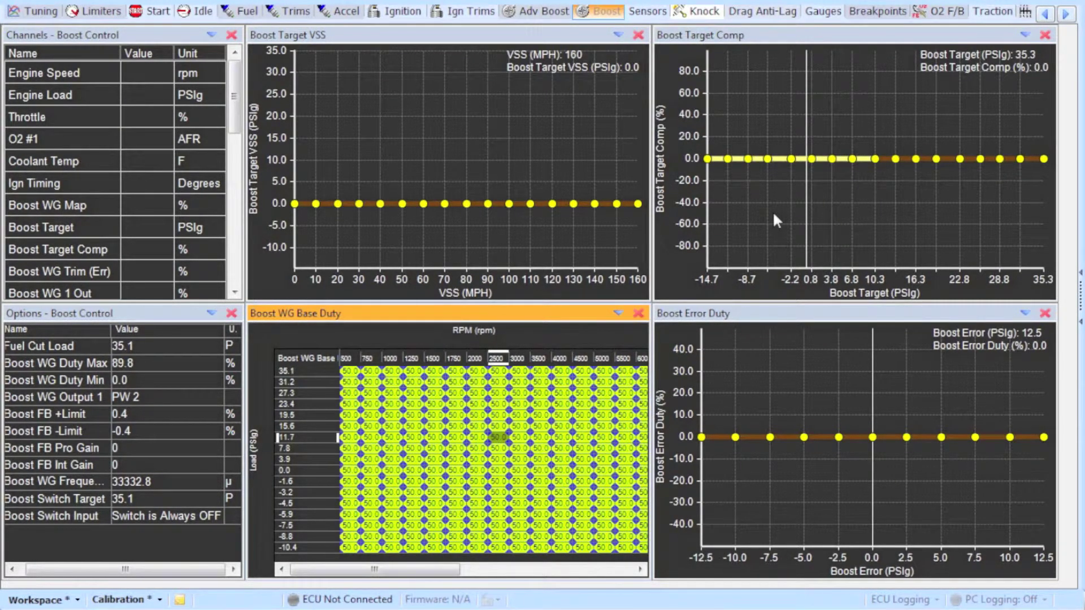
# Step: Enlarge the Boost Target Comp graph and flatten all its points at -40% (first trying -50)
pyautogui.click(887, 40)
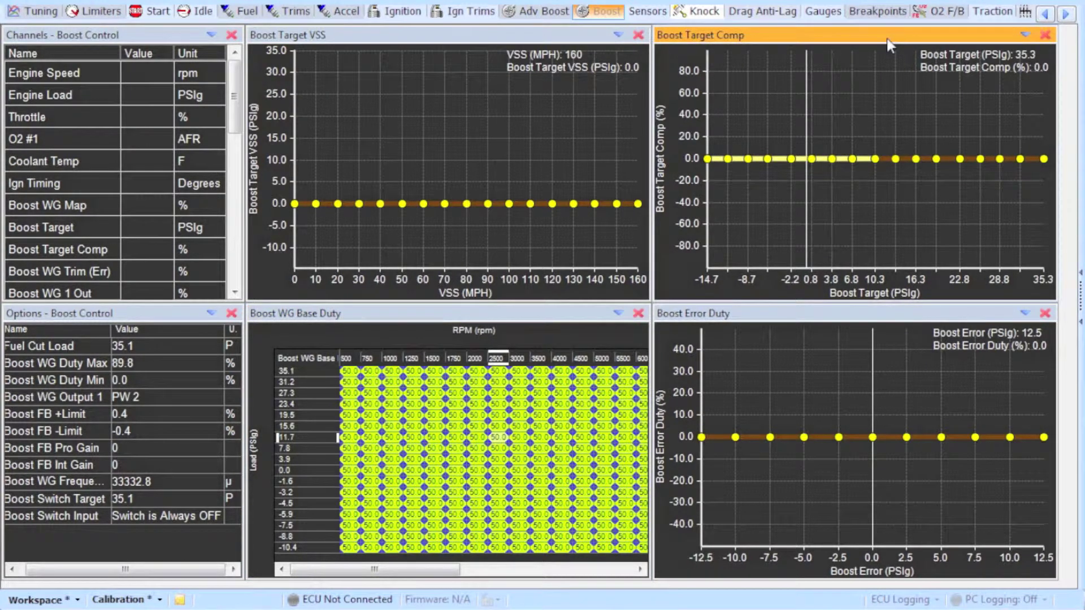
pyautogui.doubleClick(886, 39)
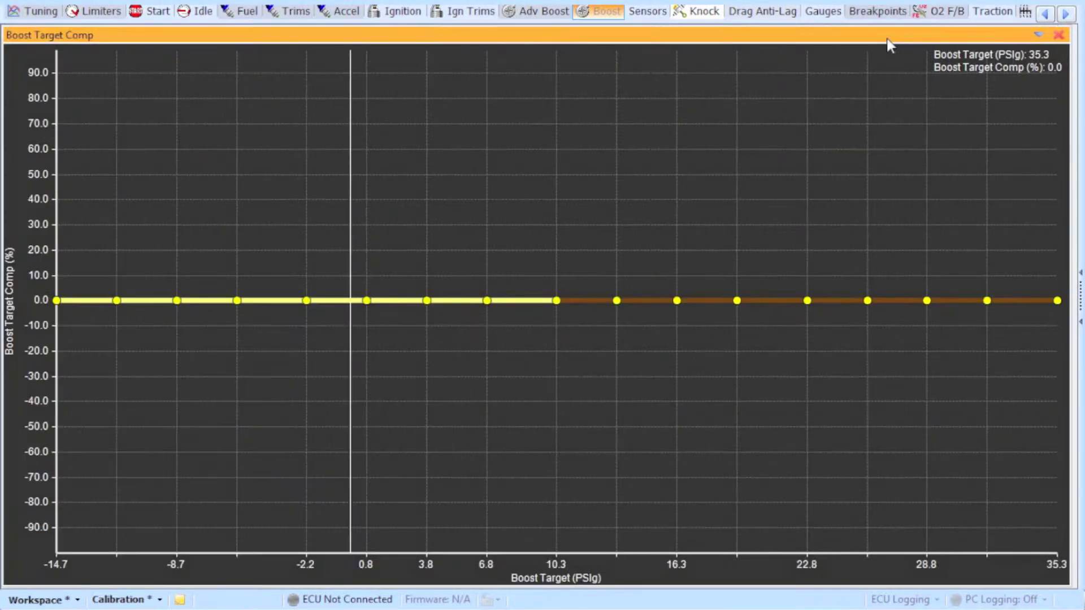
pyautogui.click(549, 299)
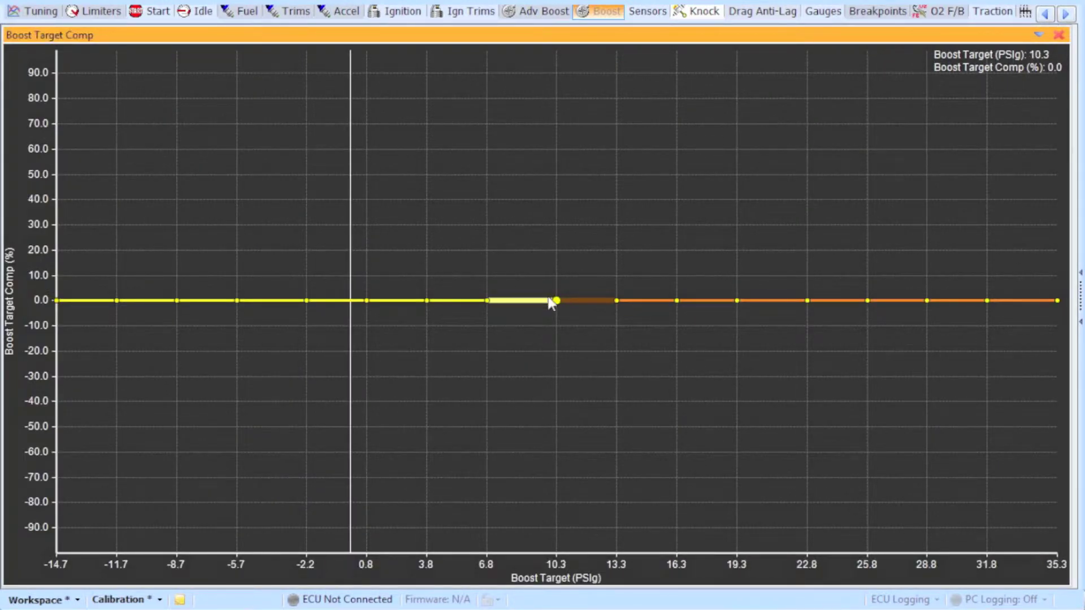
pyautogui.hotkey('ctrl', 'a')
pyautogui.press('=')
pyautogui.write('-')
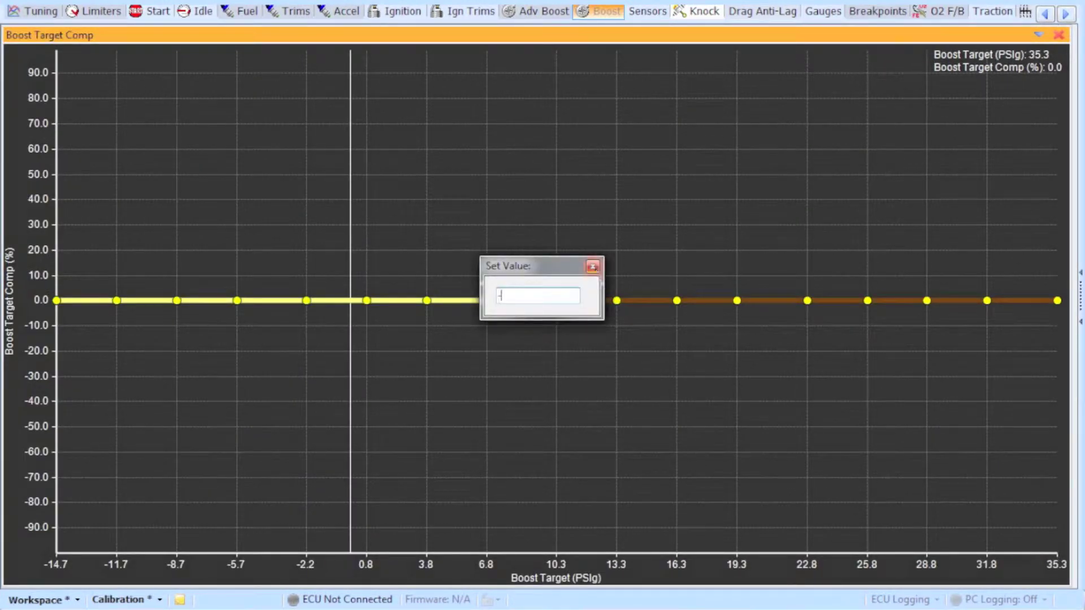
pyautogui.write('50')
pyautogui.click(594, 269)
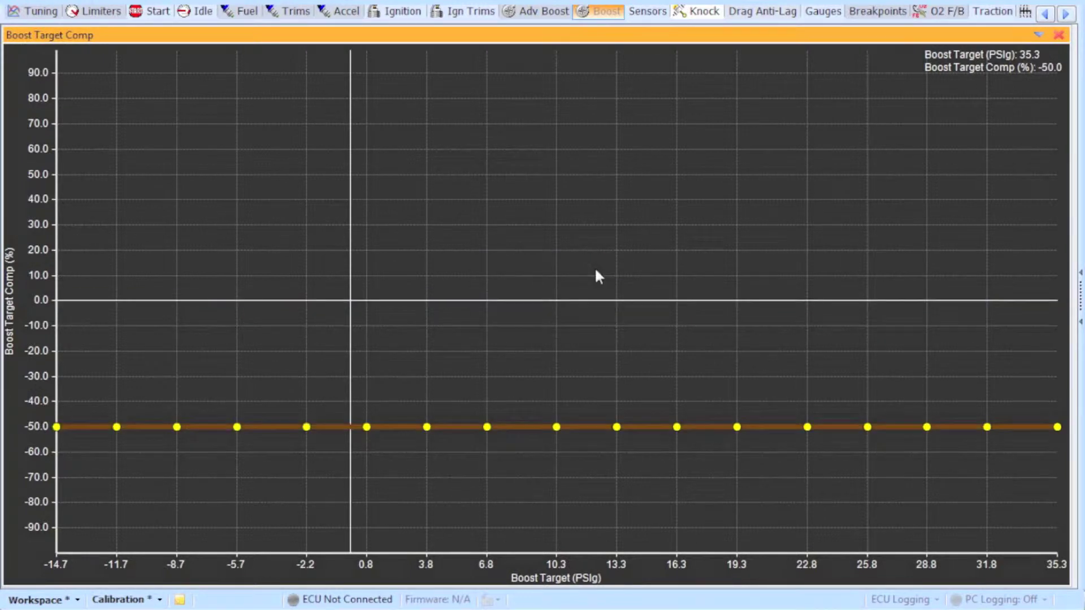
pyautogui.click(306, 427)
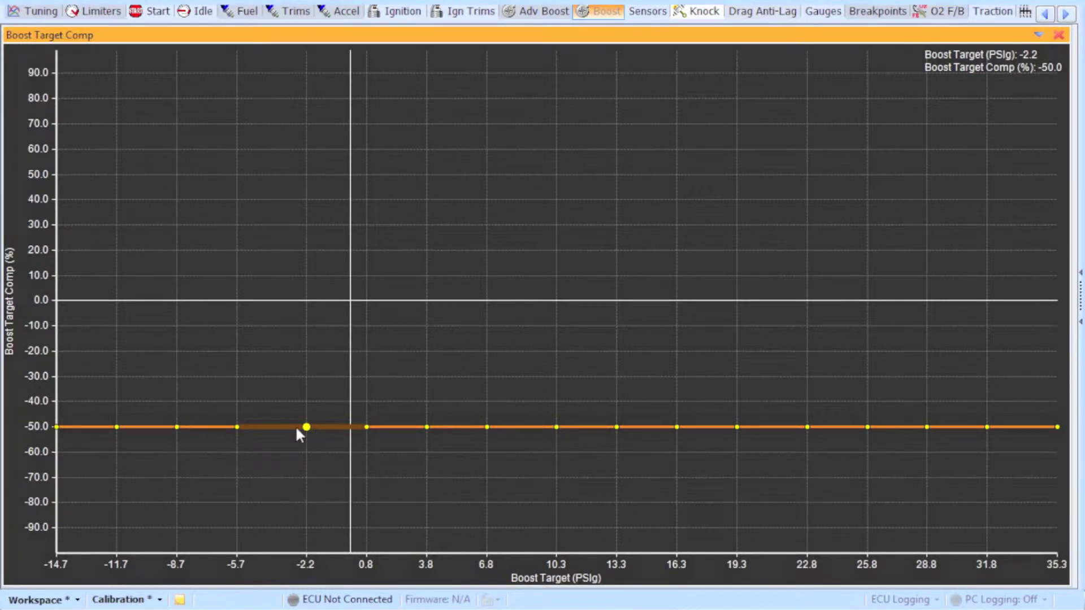
pyautogui.hotkey('ctrl', 'a')
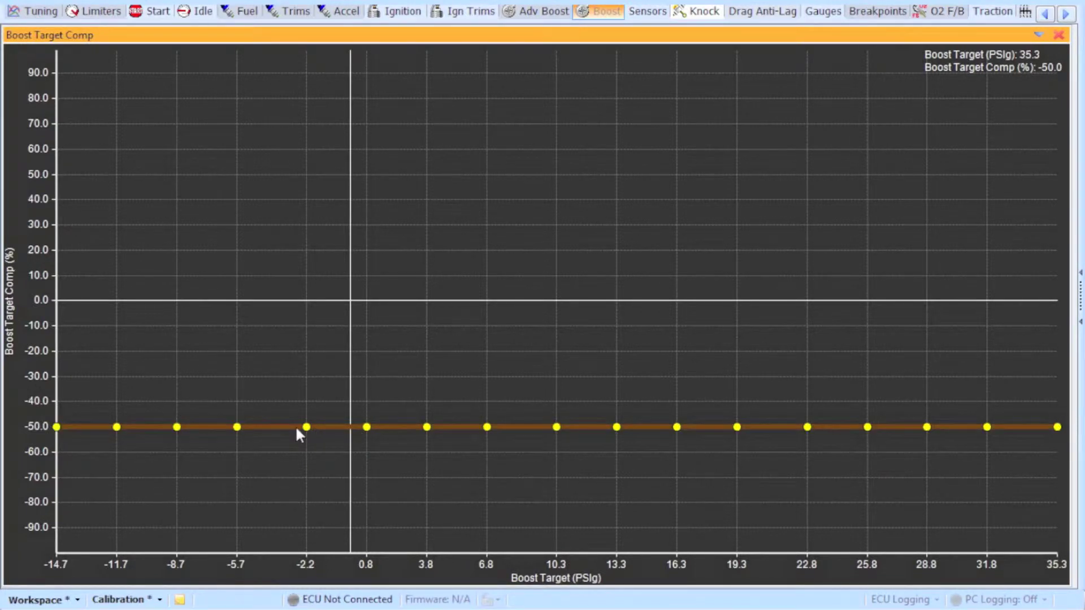
pyautogui.press('=')
pyautogui.write('-')
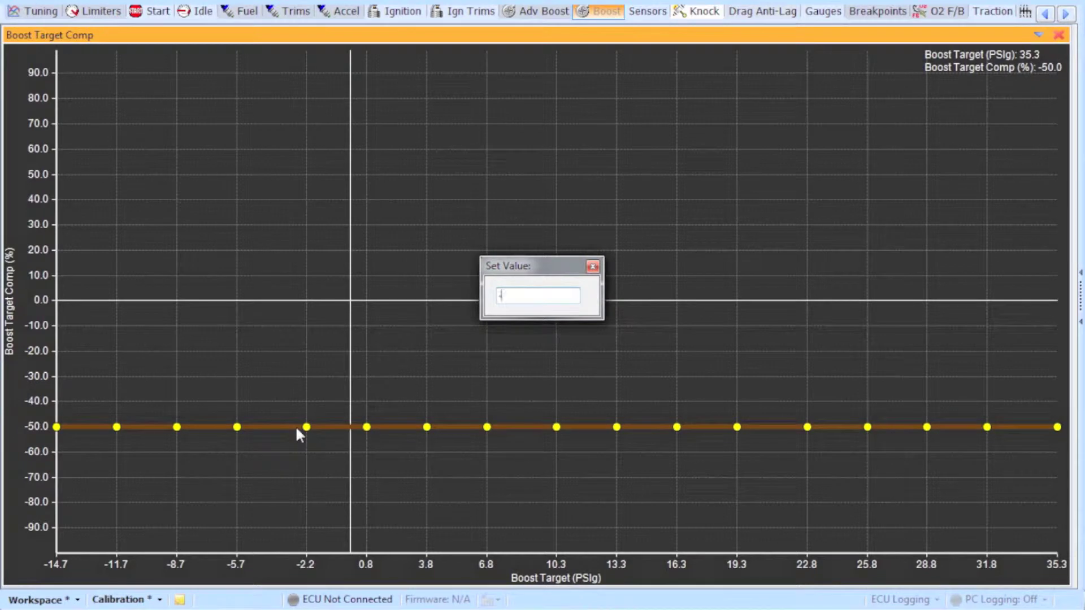
pyautogui.write('40')
pyautogui.press('Return')
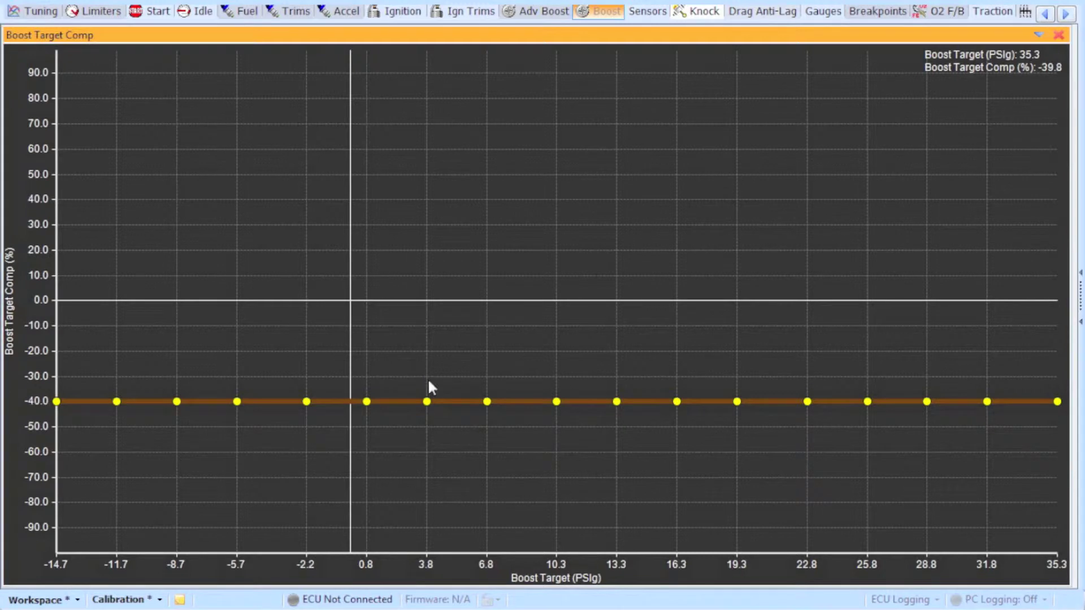
# Step: Raise the 16.3 PSIg comp point to about -30% and interpolate from 10.3 to 16.3 PSIg
pyautogui.click(427, 401)
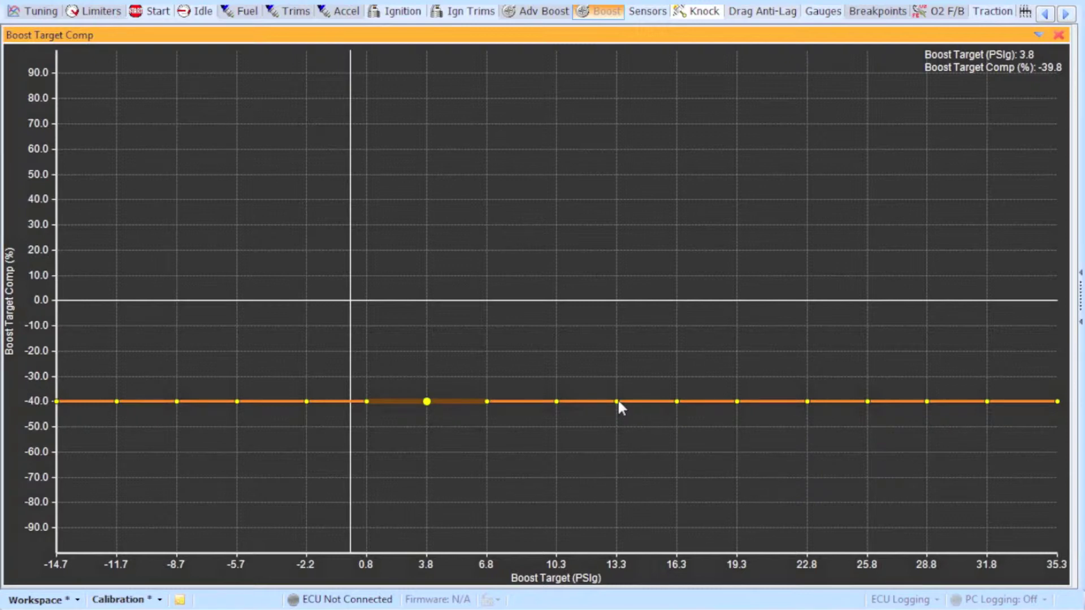
pyautogui.click(557, 401)
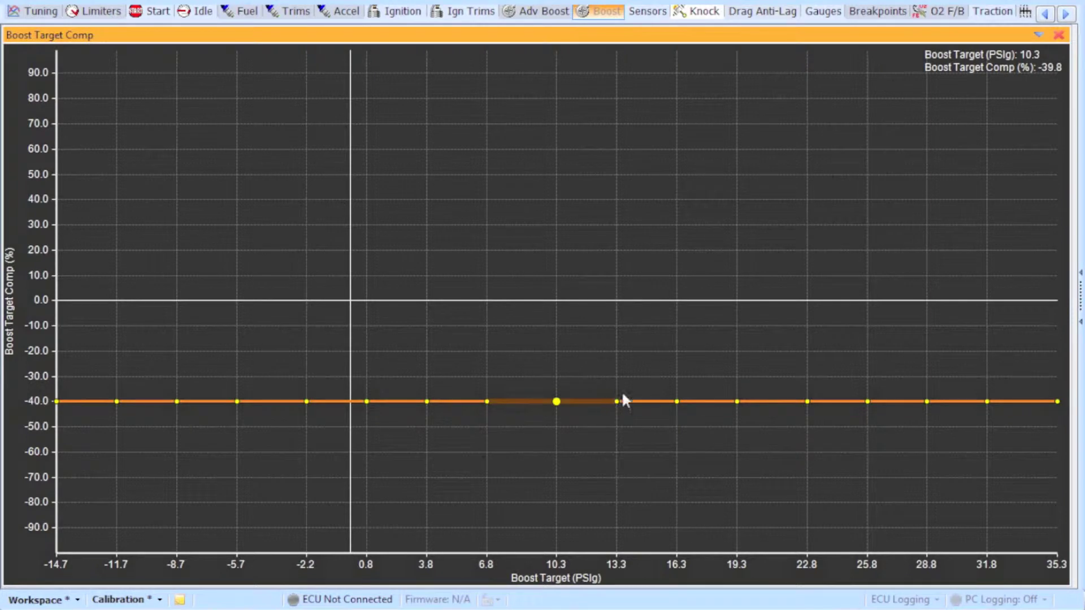
pyautogui.click(678, 402)
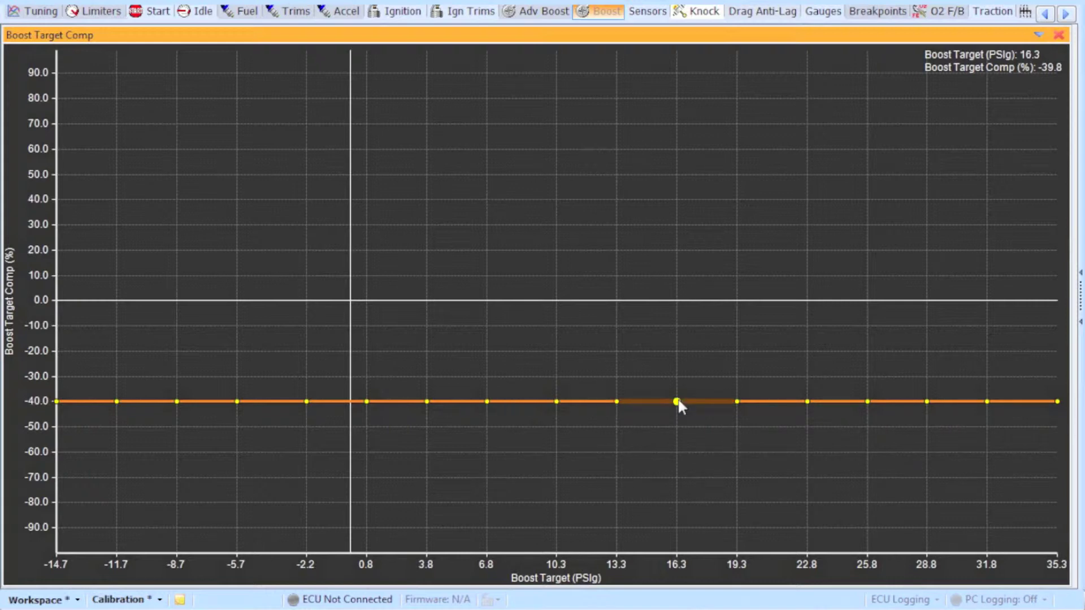
pyautogui.press('Up')
pyautogui.press('Up')
pyautogui.press('Up')
pyautogui.press('Up')
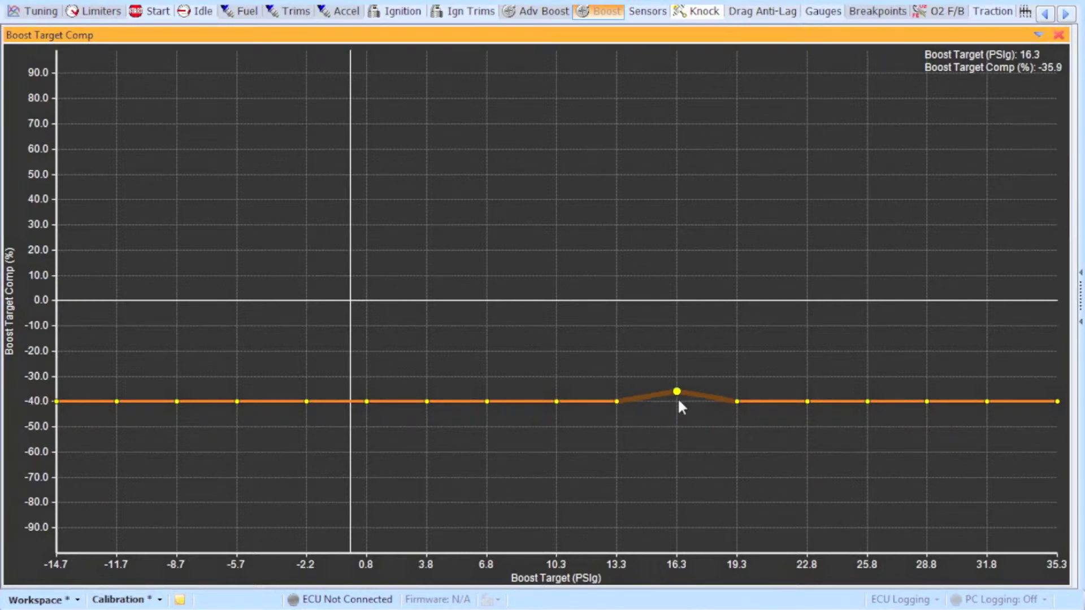
pyautogui.press('Up')
pyautogui.press('Up')
pyautogui.press('Up')
pyautogui.press('Up')
pyautogui.press('Up')
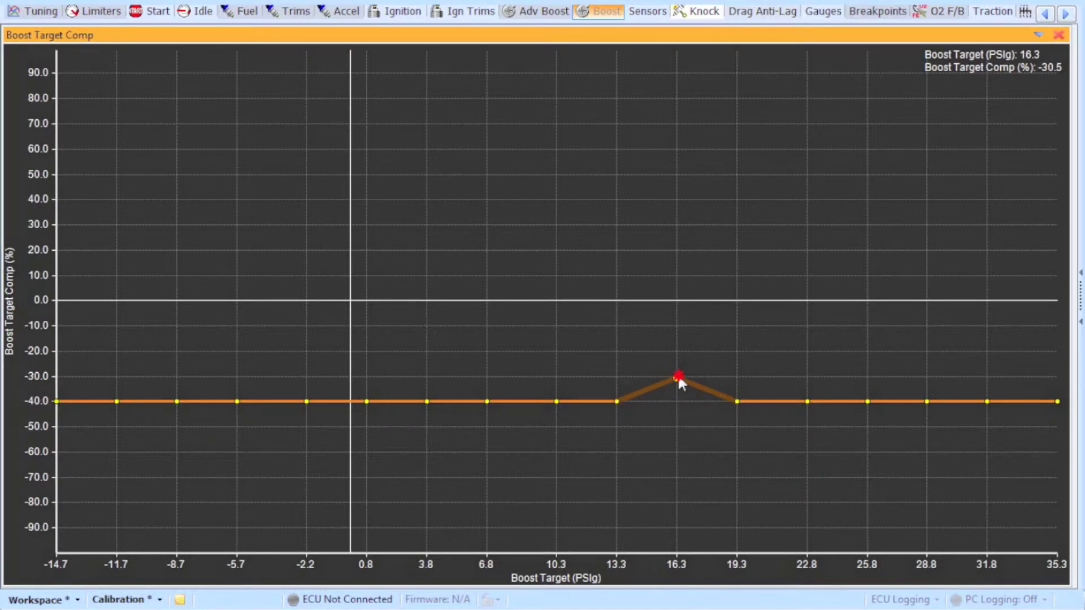
pyautogui.moveTo(677, 374); pyautogui.dragTo(568, 399)
pyautogui.press('i')
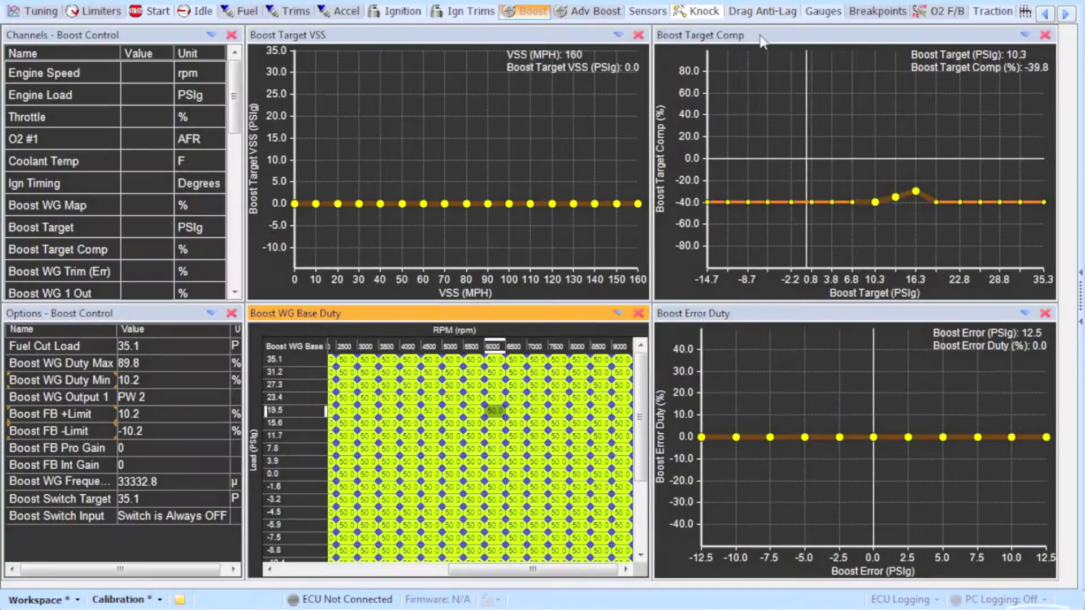
# Step: Set every Boost Target VSS point from 0 to 160 MPH to 20 PSIg, after first trying 16
pyautogui.click(467, 203)
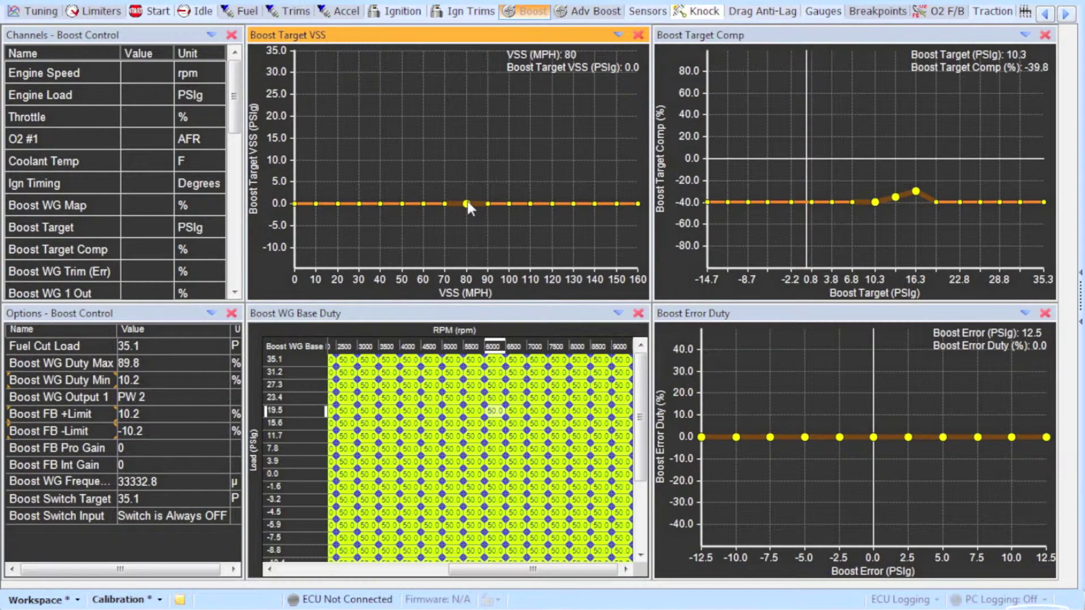
pyautogui.hotkey('ctrl', 'a')
pyautogui.press('=')
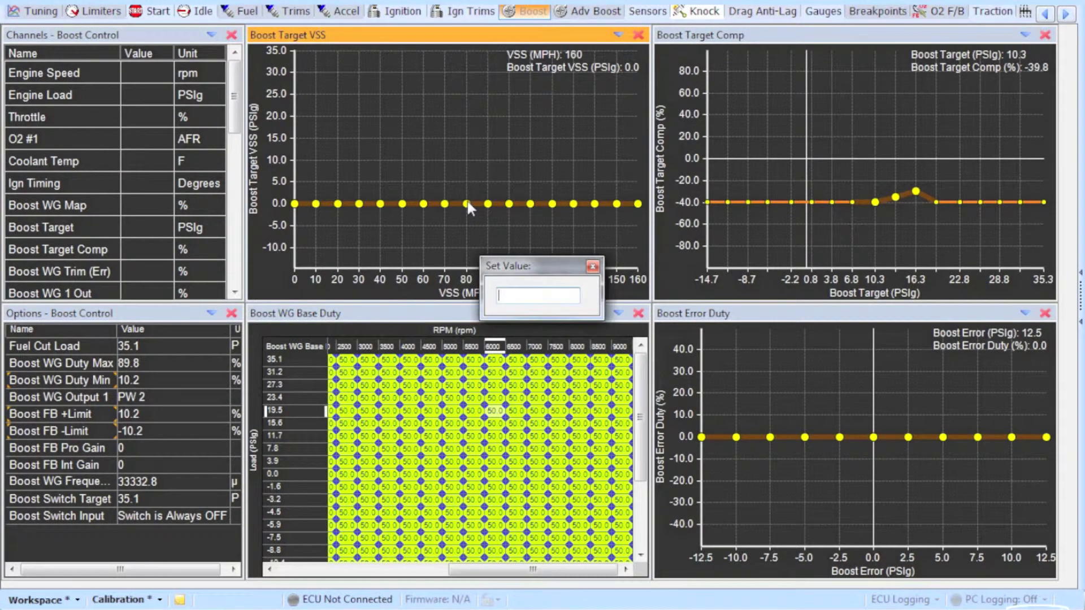
pyautogui.write('16')
pyautogui.press('Return')
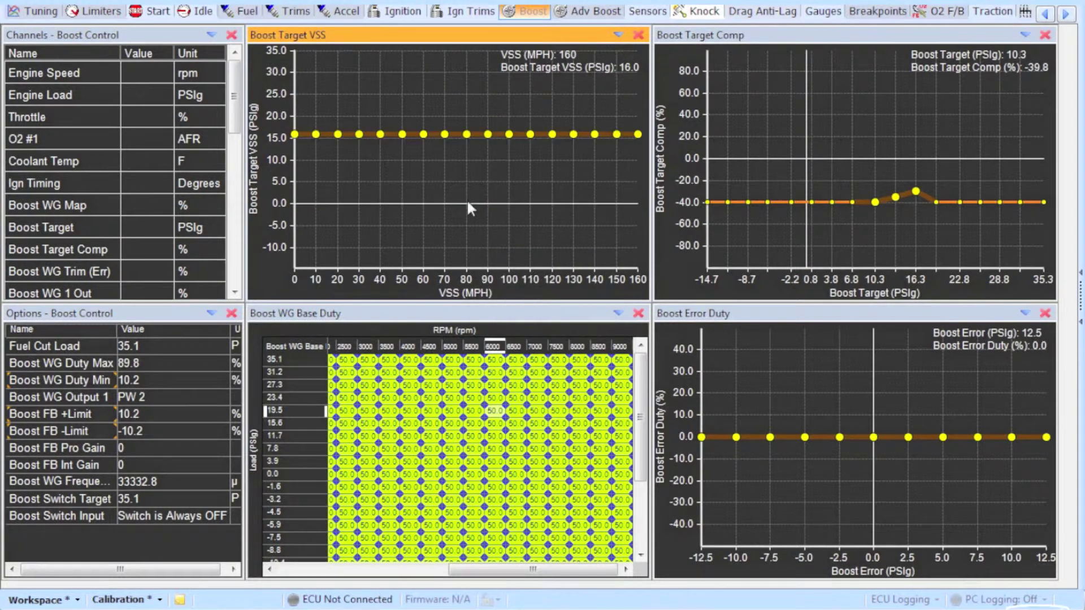
pyautogui.click(387, 139)
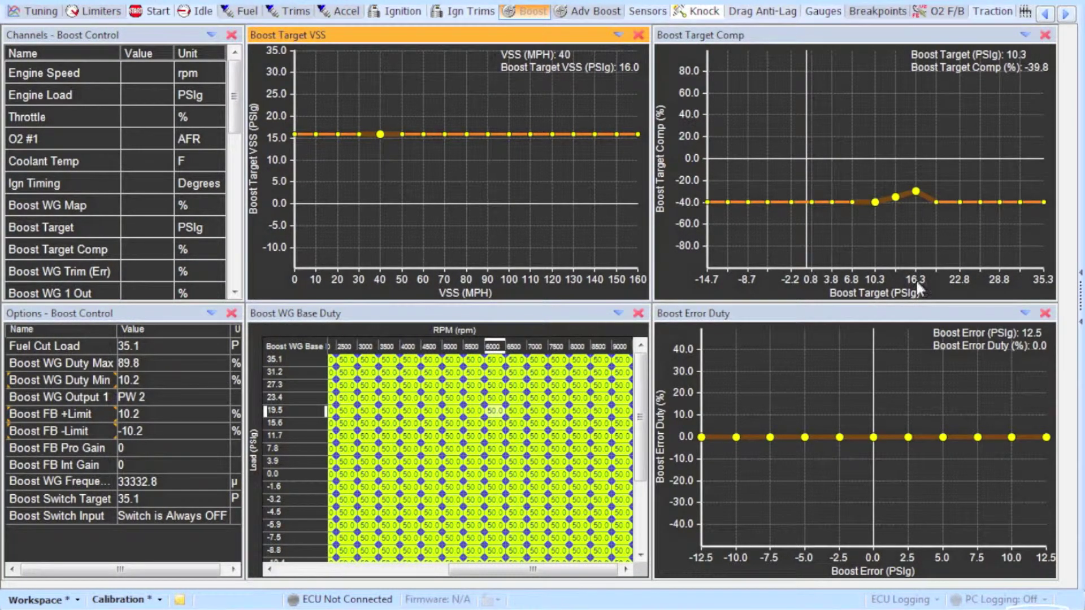
pyautogui.click(916, 192)
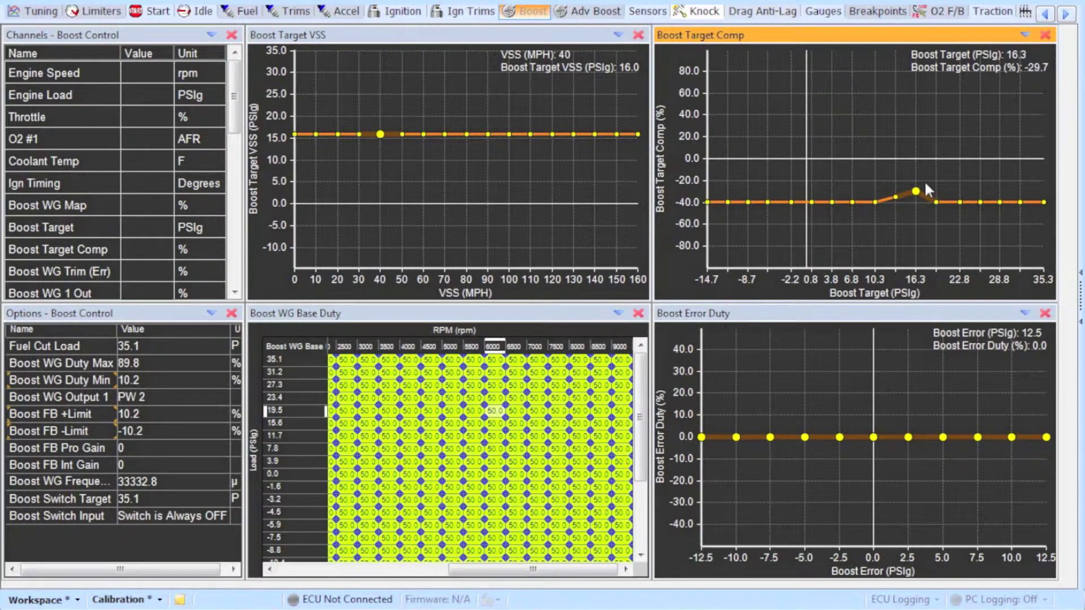
pyautogui.click(527, 133)
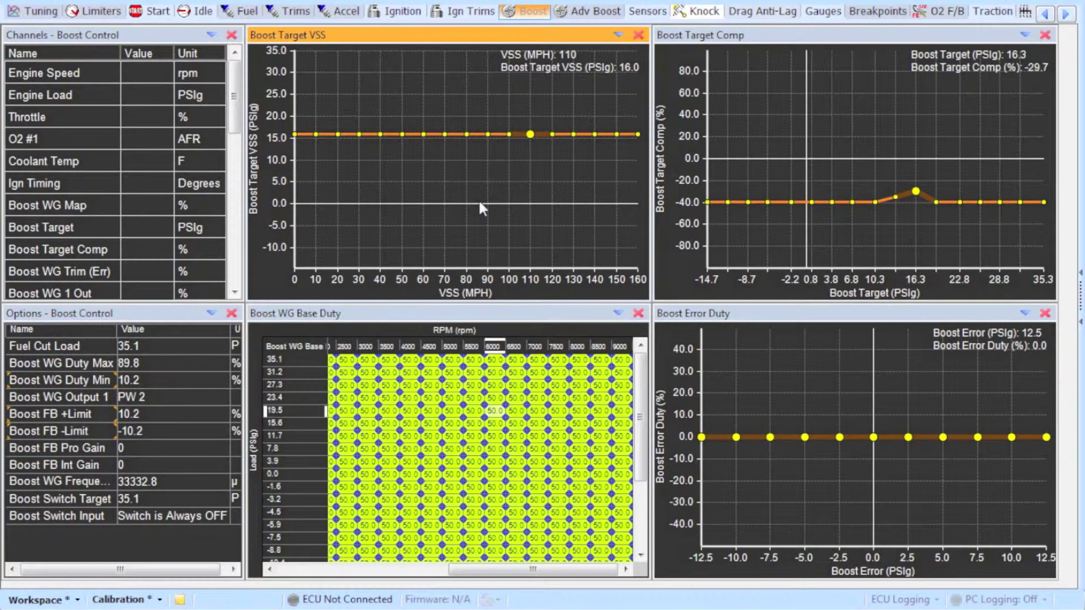
pyautogui.hotkey('ctrl', 'a')
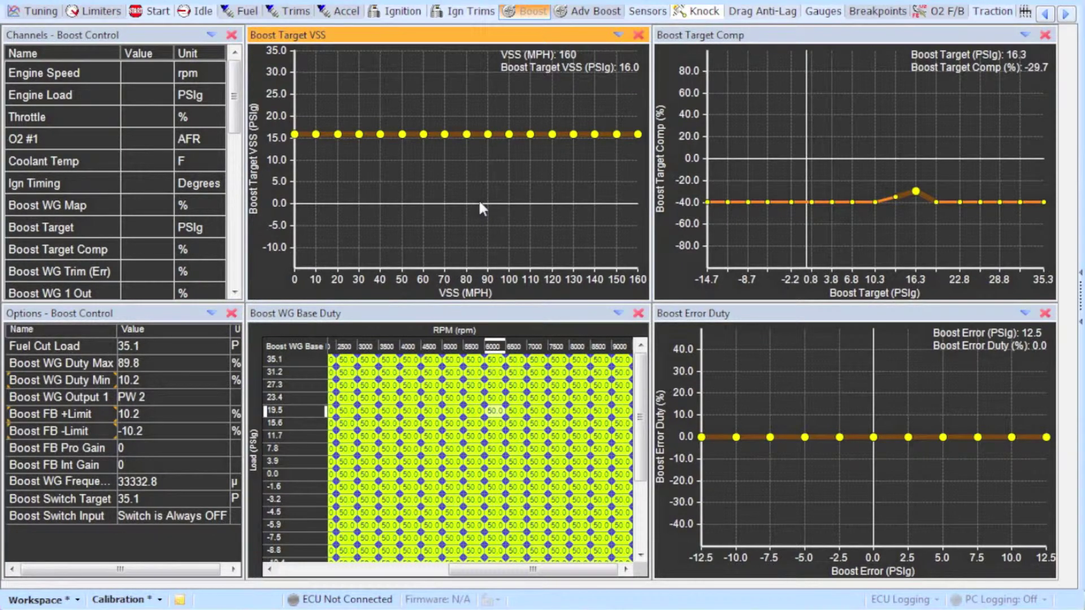
pyautogui.press('=')
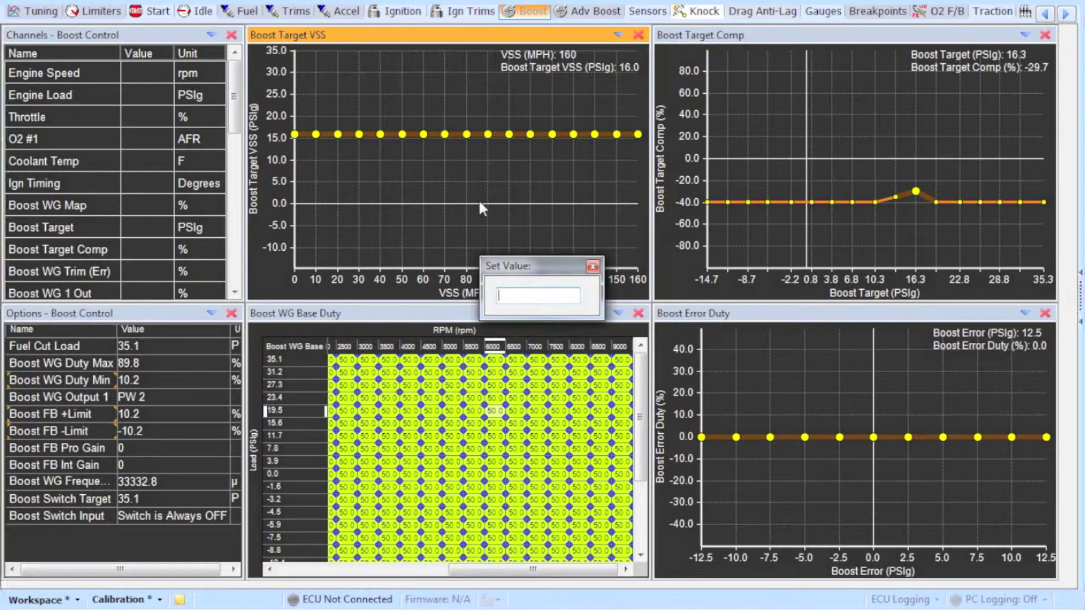
pyautogui.write('20')
pyautogui.press('Return')
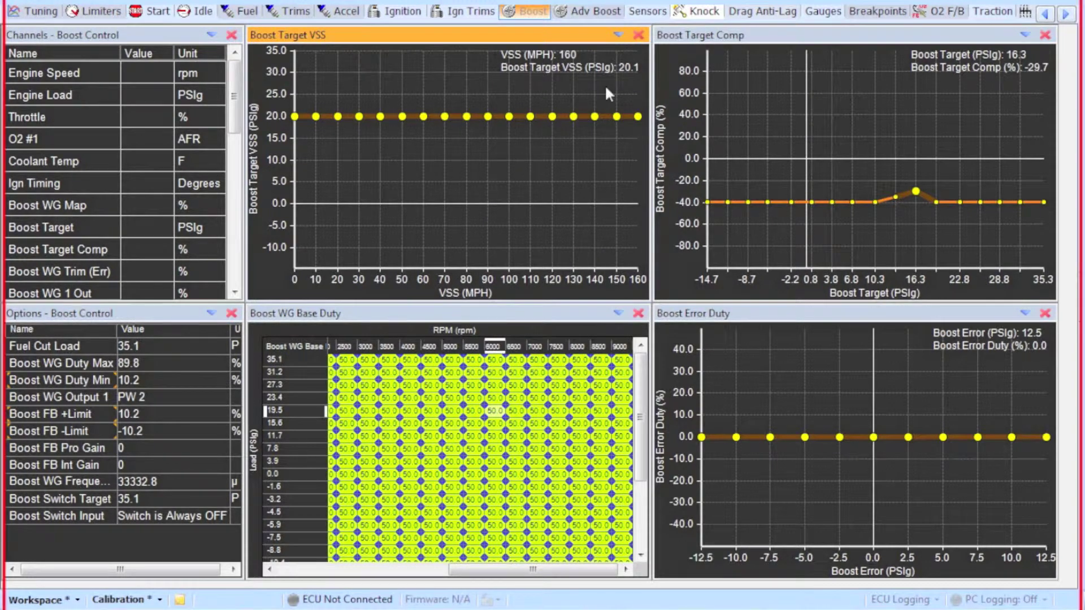
# Step: Raise the 19.3 and 22.8 PSIg comp points, peaking at -17.2% at 22.8 PSIg
pyautogui.click(624, 67)
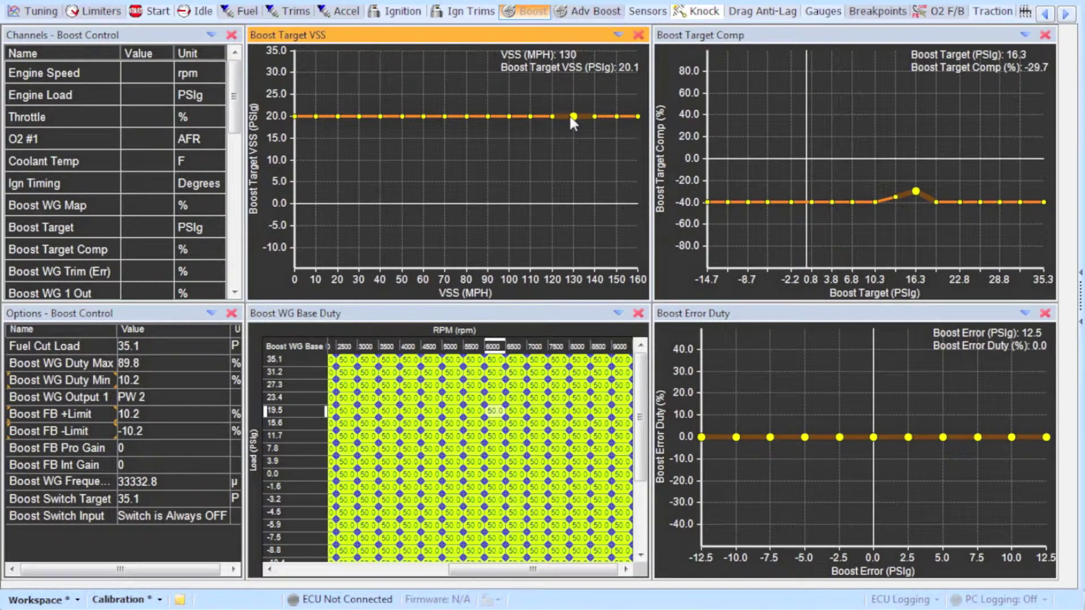
pyautogui.click(963, 205)
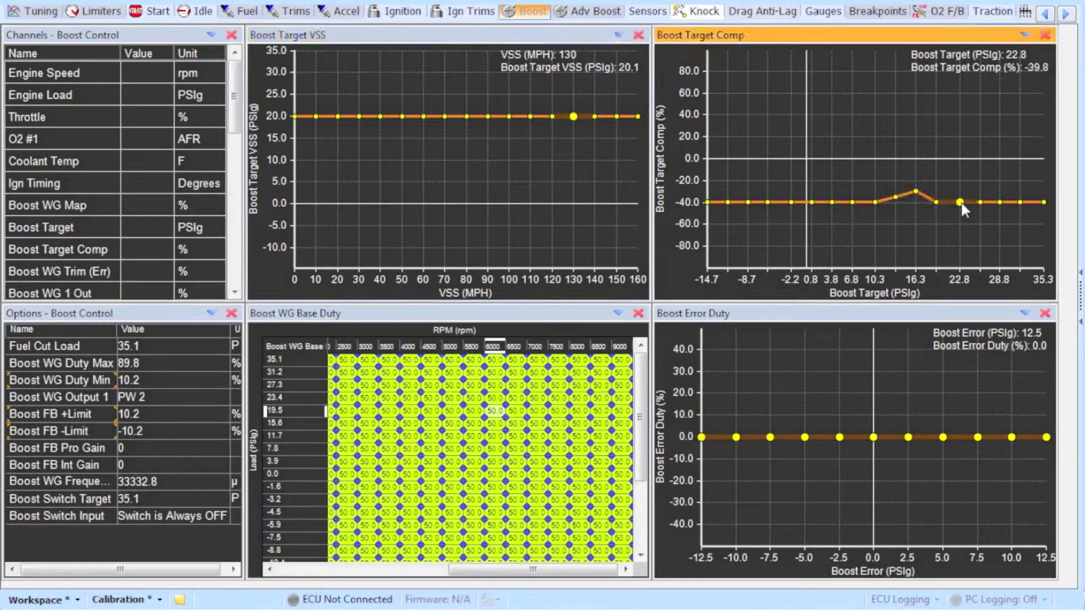
pyautogui.press('Left')
pyautogui.press('Right')
pyautogui.press('Up')
pyautogui.press('Up')
pyautogui.press('Up')
pyautogui.press('Left')
pyautogui.press('Up')
pyautogui.press('Up')
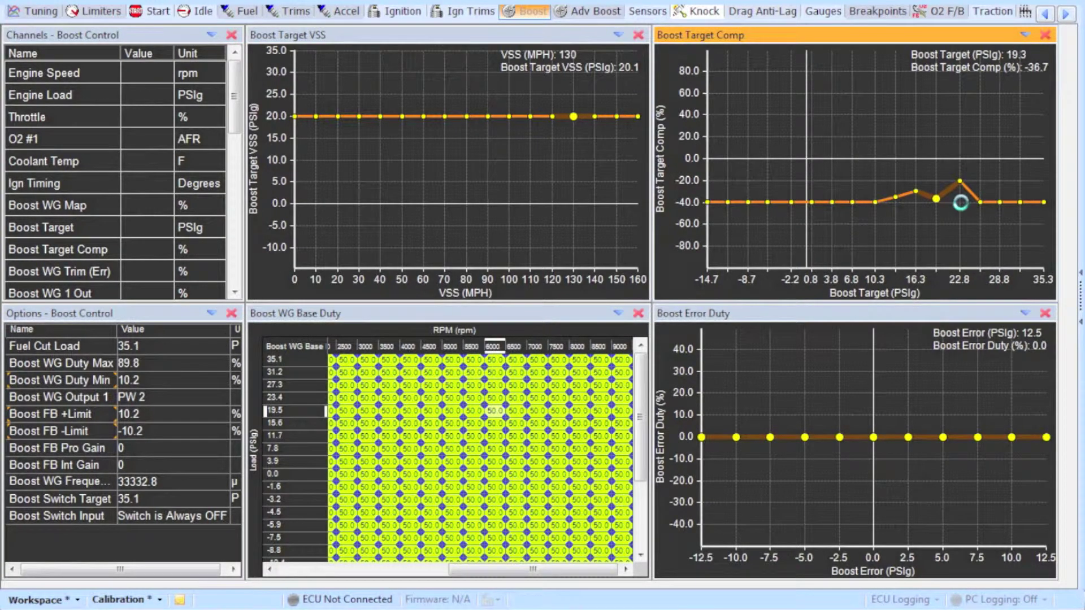
pyautogui.press('Right')
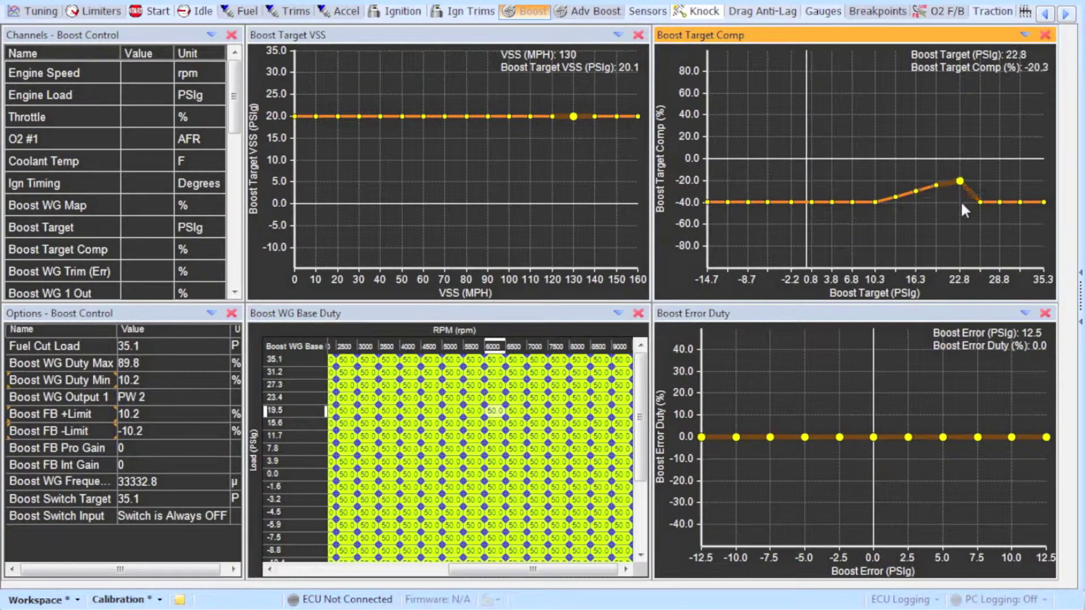
pyautogui.press('Left')
pyautogui.press('Right')
# Step: Set the 25.8 PSIg comp point to -20%
pyautogui.click(425, 501)
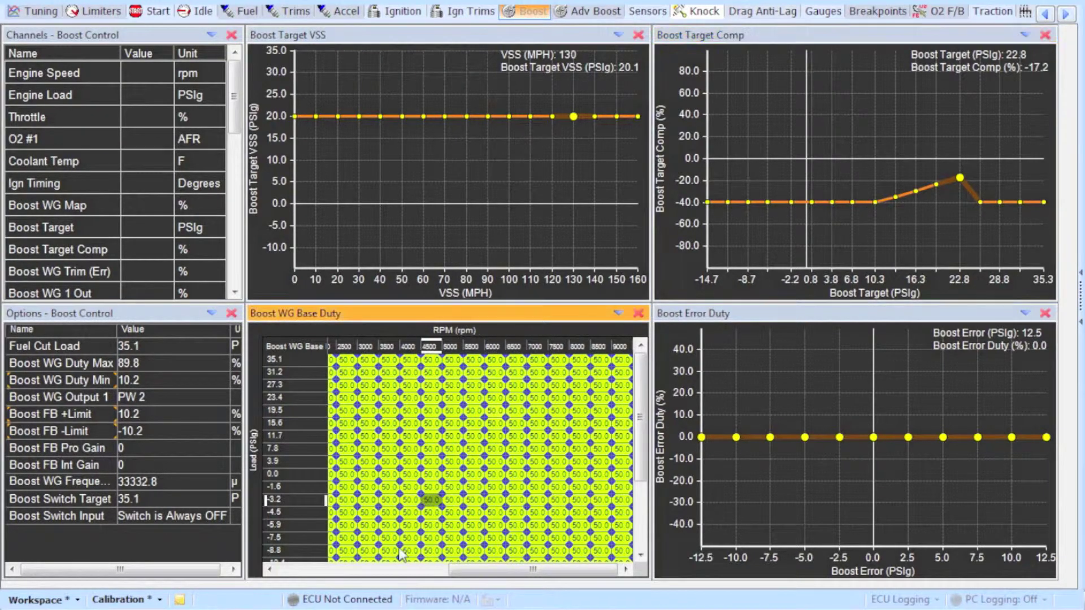
pyautogui.click(957, 175)
pyautogui.press('Right')
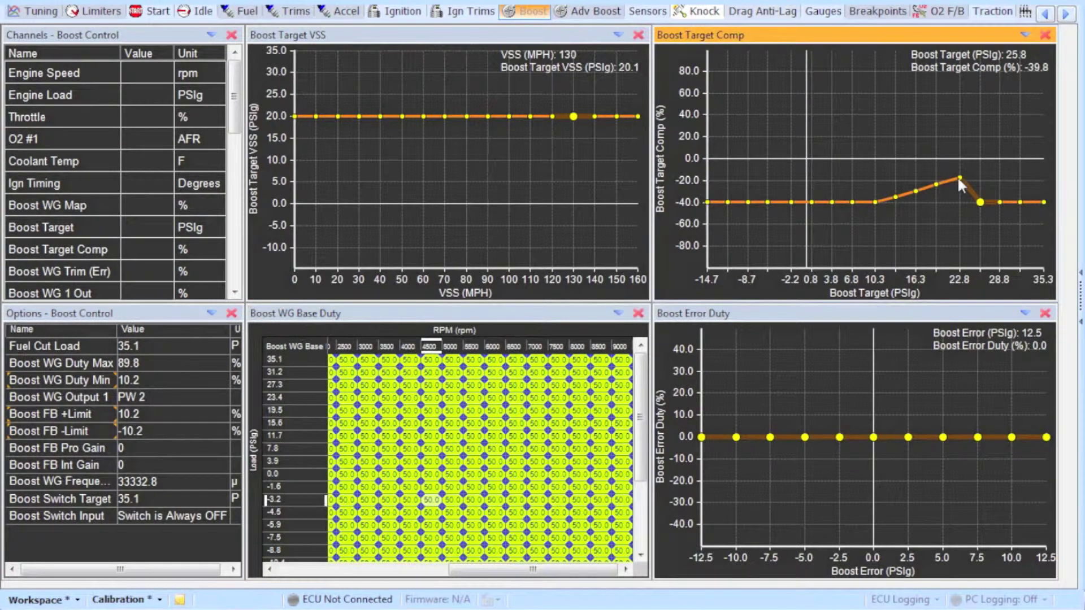
pyautogui.press('Left')
pyautogui.press('Right')
pyautogui.press('Right')
pyautogui.press('Left')
pyautogui.press('Left')
pyautogui.press('Right')
pyautogui.press('=')
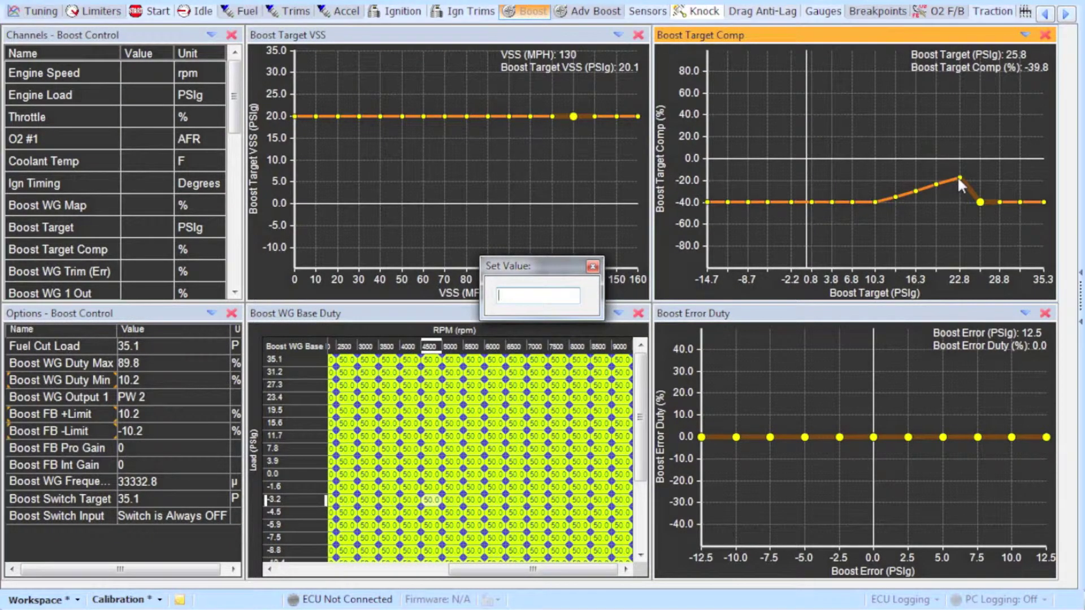
pyautogui.write('-20')
pyautogui.press('Return')
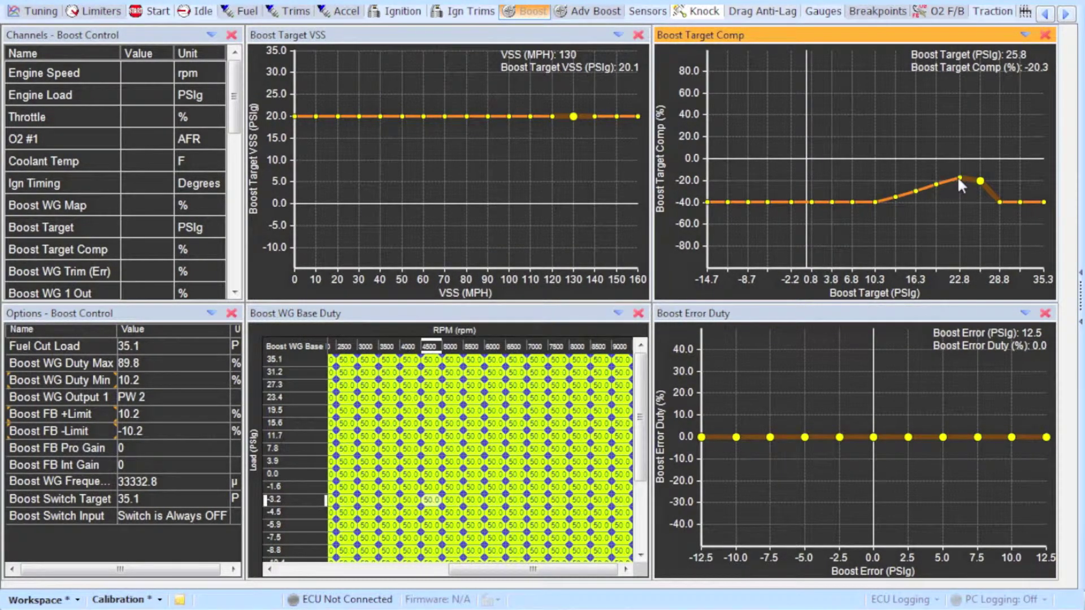
# Step: Nudge the 25.8 PSIg comp point up to -17.2%
pyautogui.click(916, 193)
pyautogui.click(980, 181)
pyautogui.press('Up')
pyautogui.press('Up')
pyautogui.press('Left')
pyautogui.press('Right')
pyautogui.moveTo(980, 182); pyautogui.dragTo(980, 182)
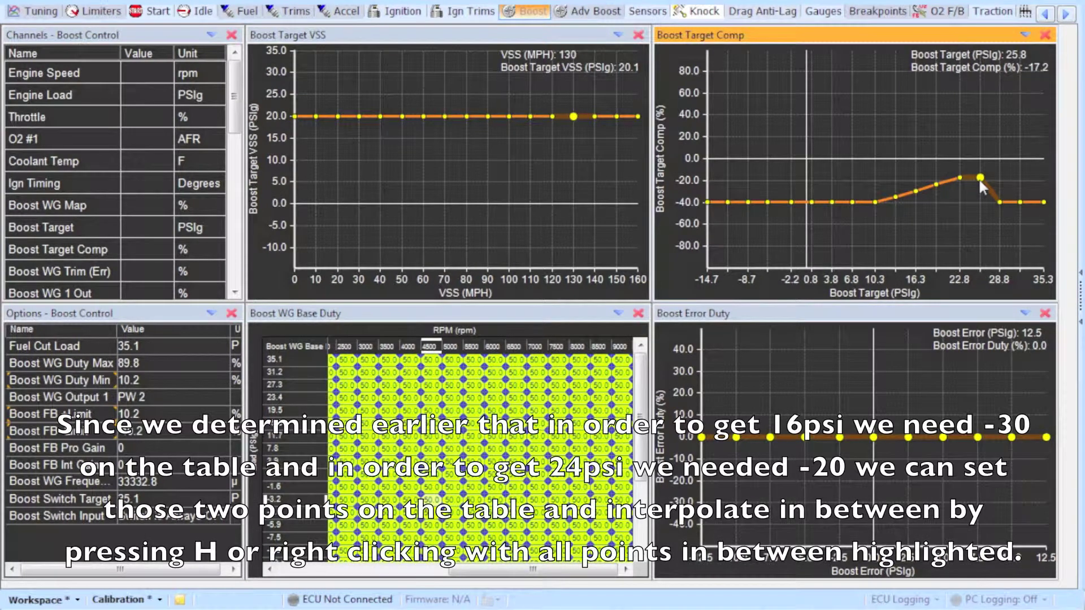
# Step: Interpolate a straight line on the comp curve from 16.3 to 25.8 PSIg
pyautogui.click(915, 192)
pyautogui.keyDown('shift'); pyautogui.click(980, 178); pyautogui.keyUp('shift')
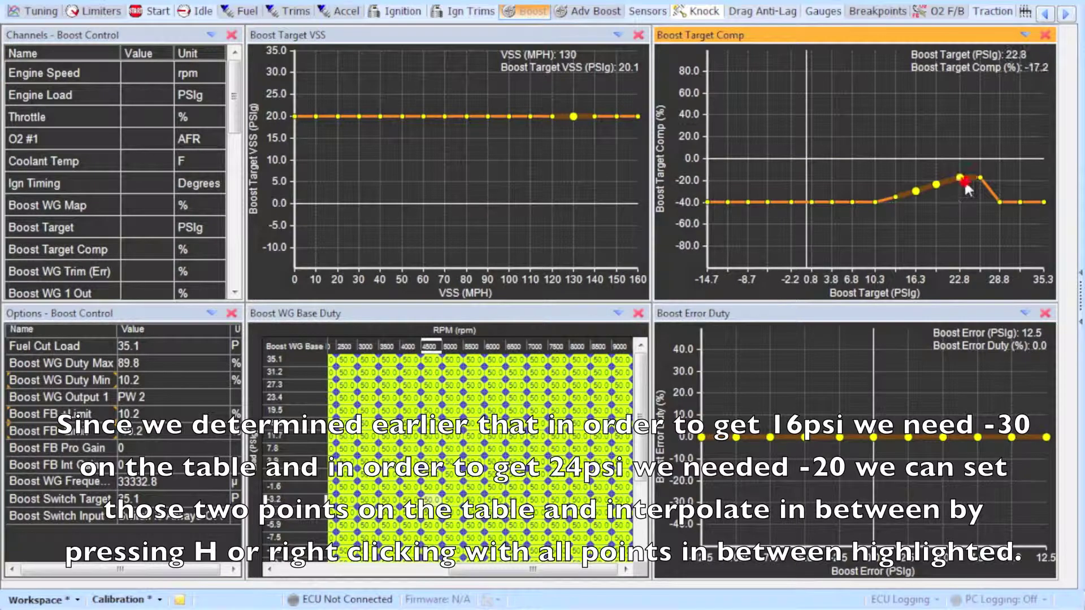
pyautogui.press('h')
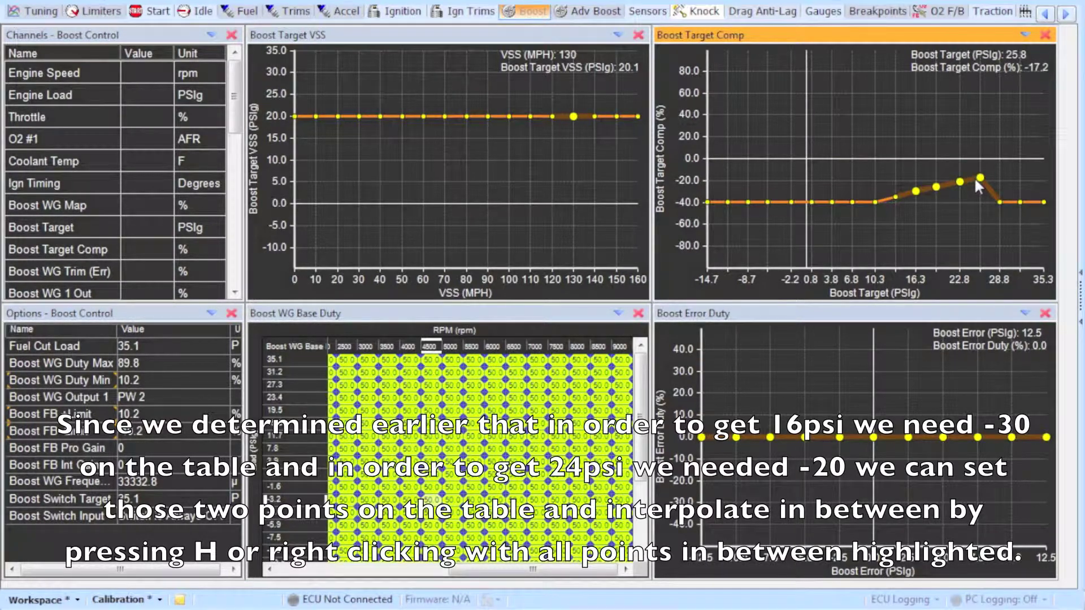
pyautogui.click(879, 199)
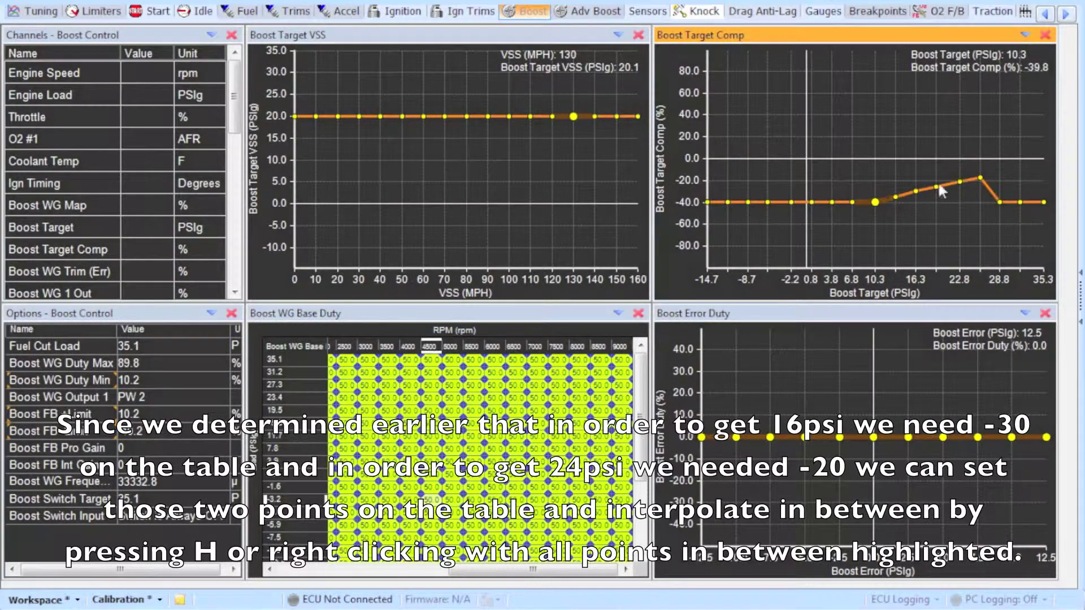
pyautogui.click(531, 117)
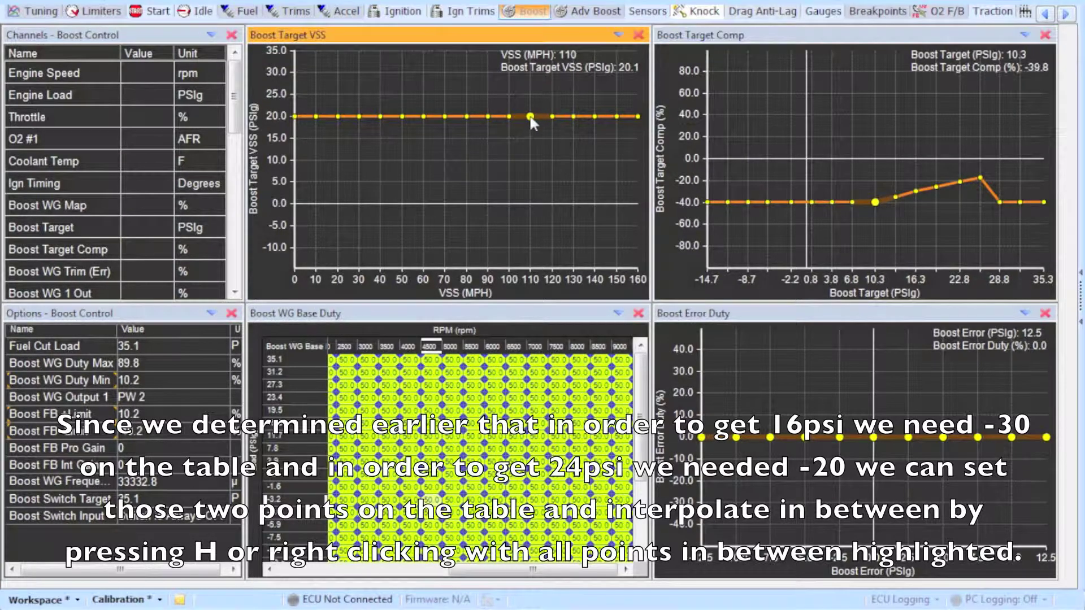
# Step: Set every Boost Target VSS point to 24 PSIg
pyautogui.hotkey('ctrl', 'a')
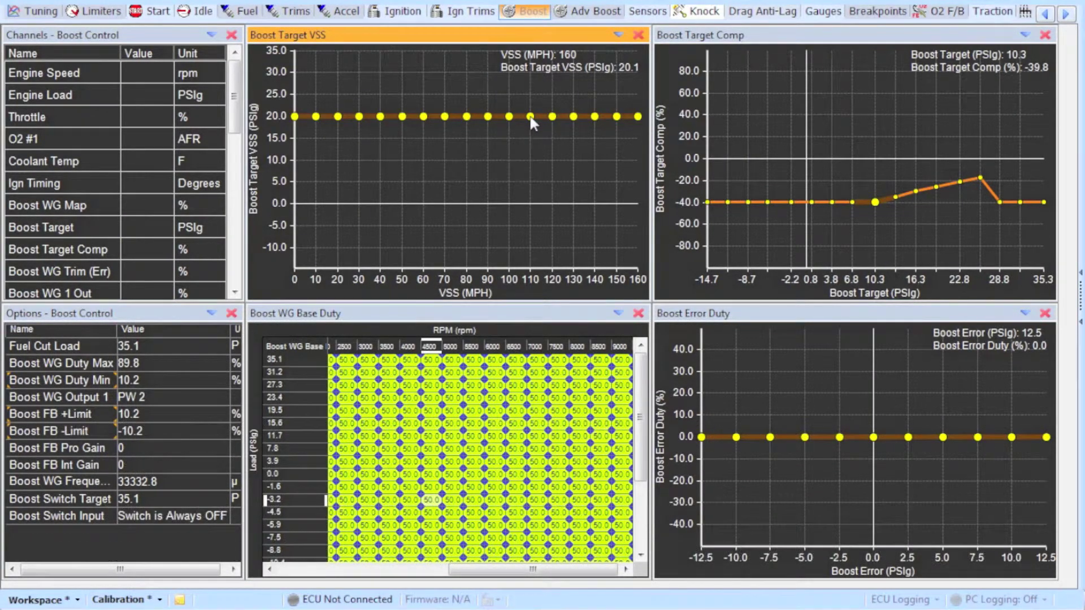
pyautogui.press('=')
pyautogui.write('24')
pyautogui.press('Return')
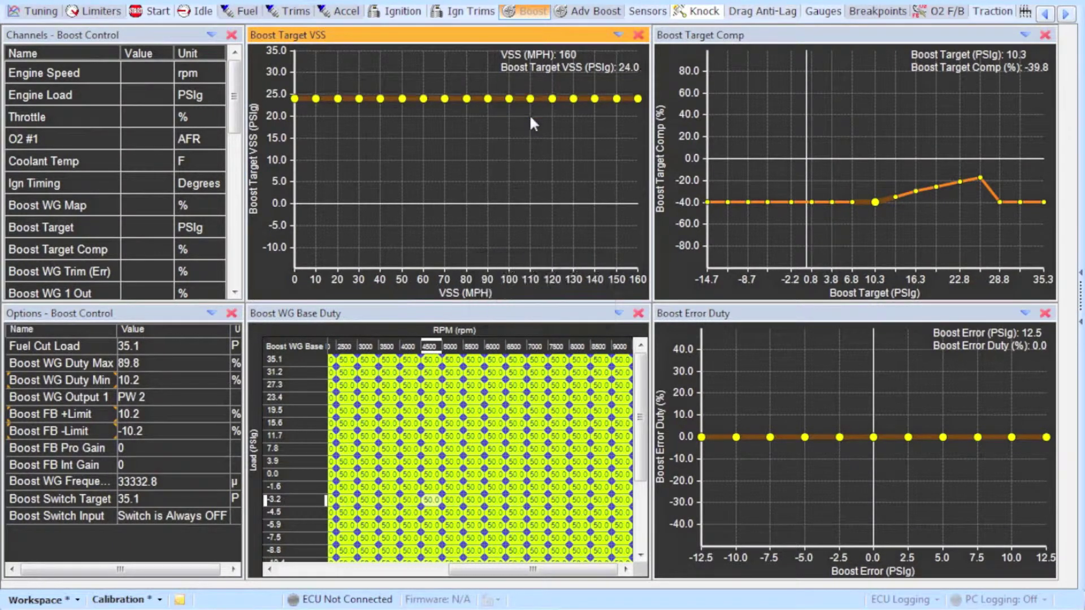
pyautogui.click(418, 97)
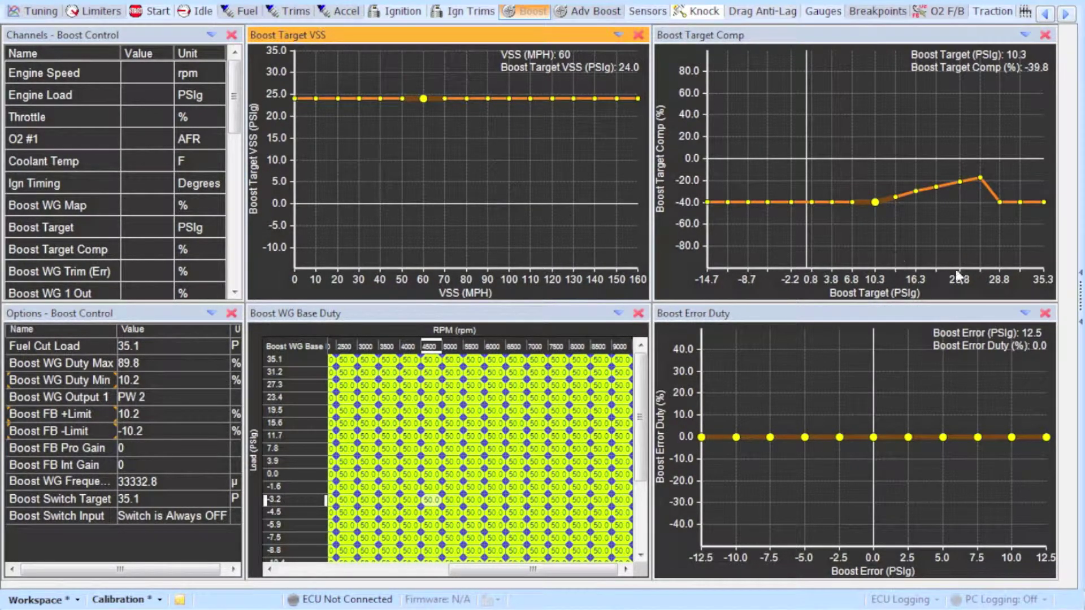
# Step: Compare the 25.8 and 22.8 PSIg compensation values, then open the logging menu
pyautogui.click(980, 178)
pyautogui.press('Left')
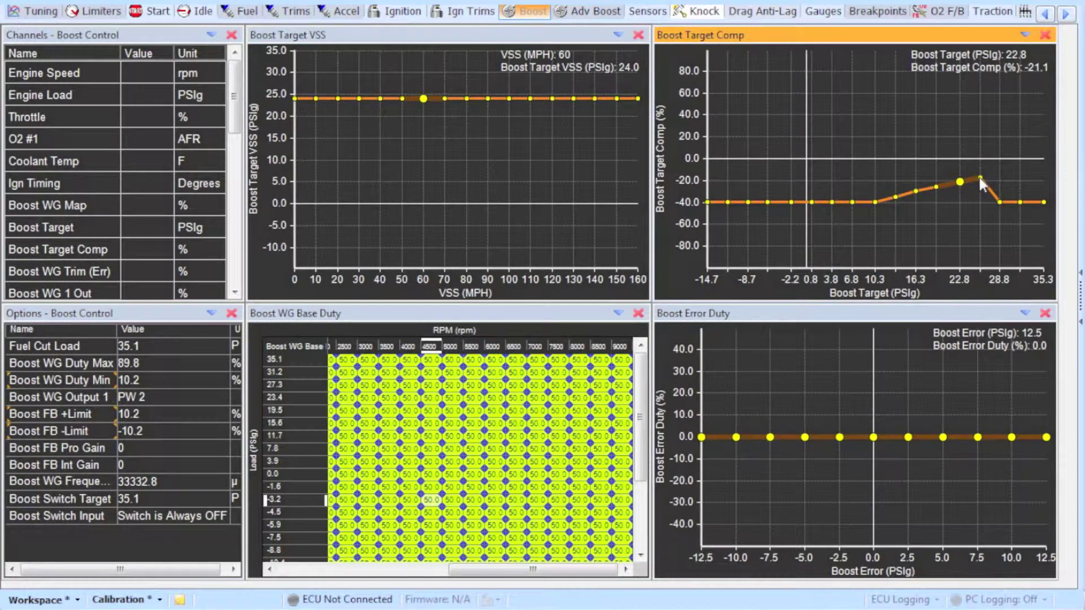
pyautogui.press('Right')
pyautogui.press('Left')
pyautogui.press('Right')
pyautogui.press('Left')
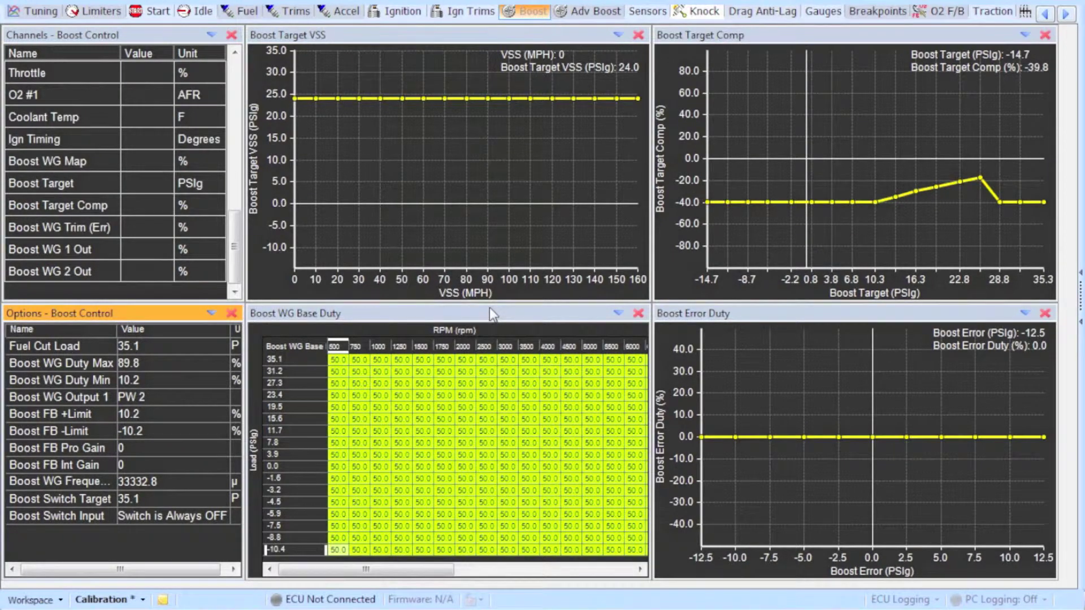
pyautogui.click(207, 3)
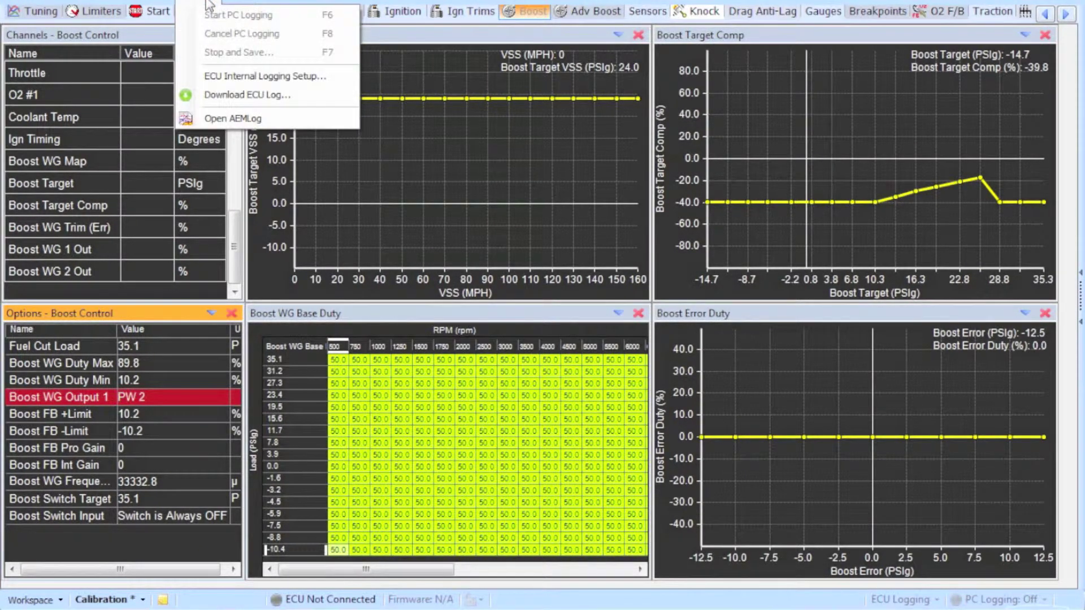
pyautogui.click(250, 78)
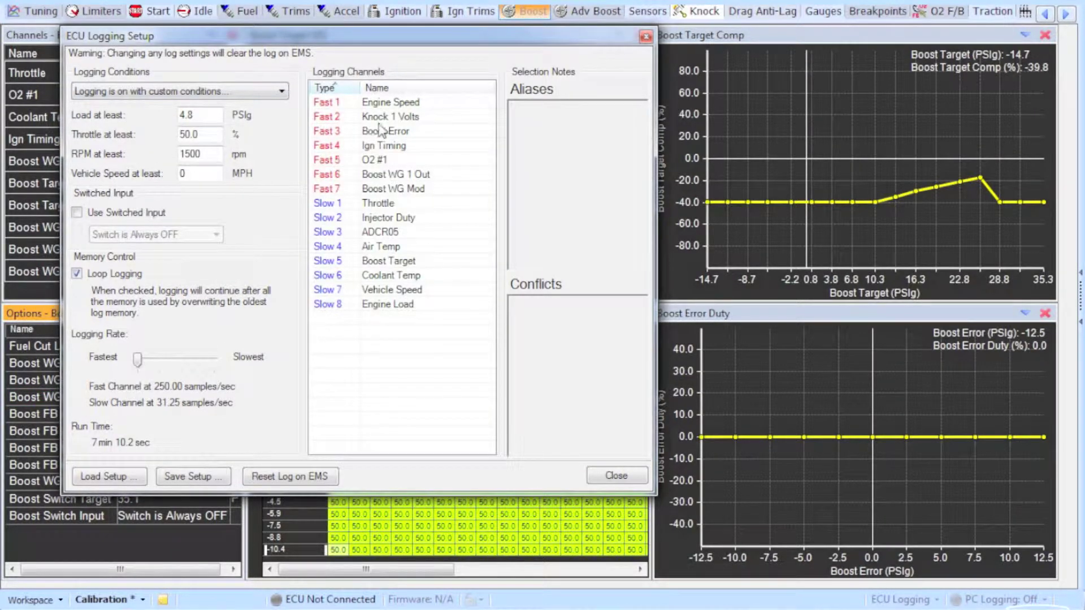
pyautogui.click(394, 263)
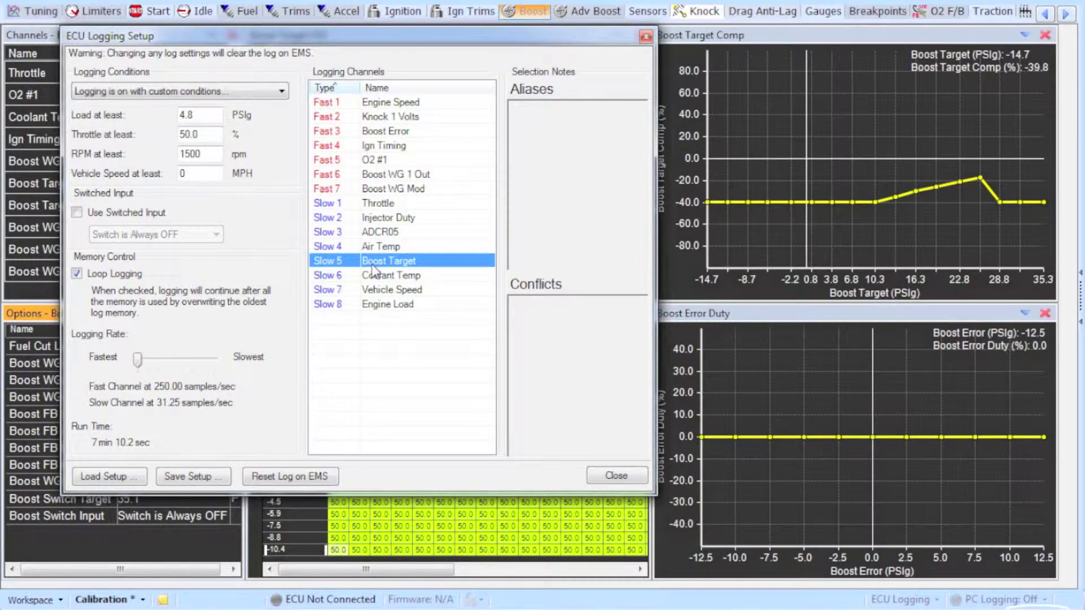
pyautogui.click(398, 176)
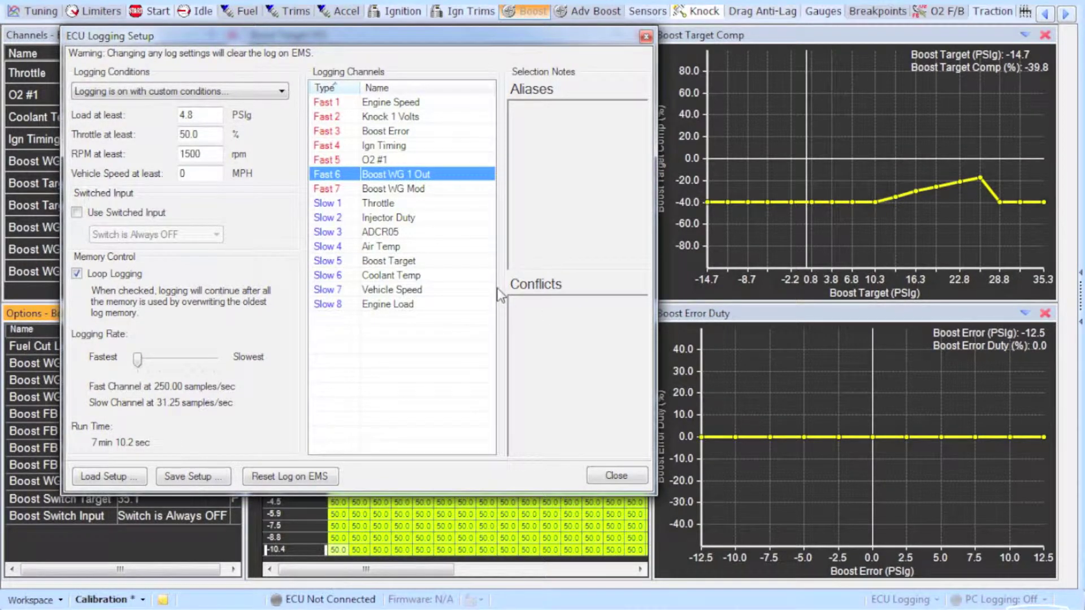
# Step: Maximize the Boost Error Duty graph and set the 5 to 12.5 PSIg points to -10
pyautogui.click(606, 475)
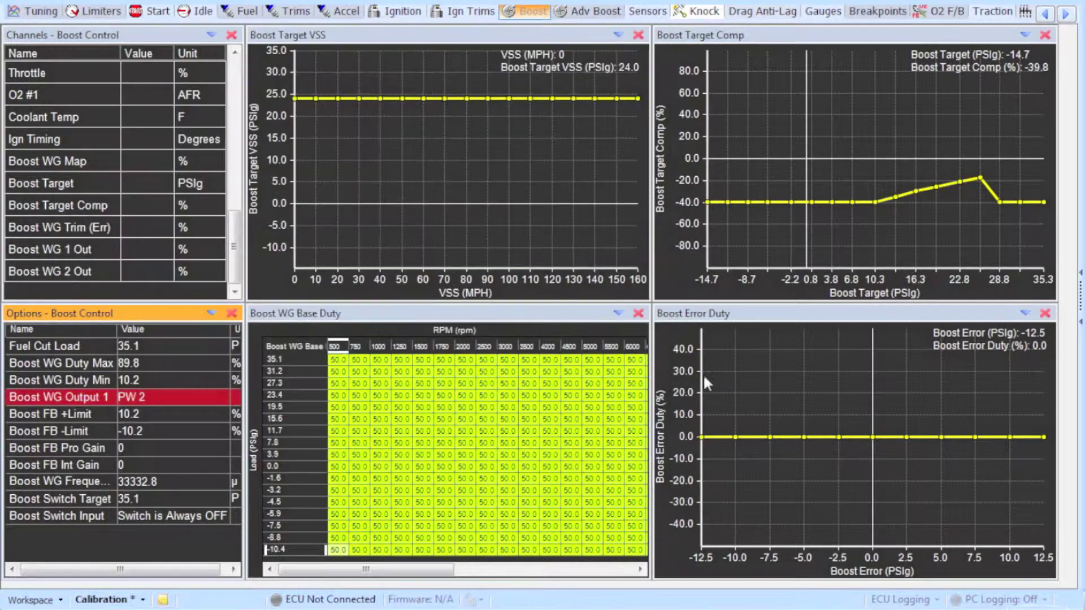
pyautogui.click(742, 317)
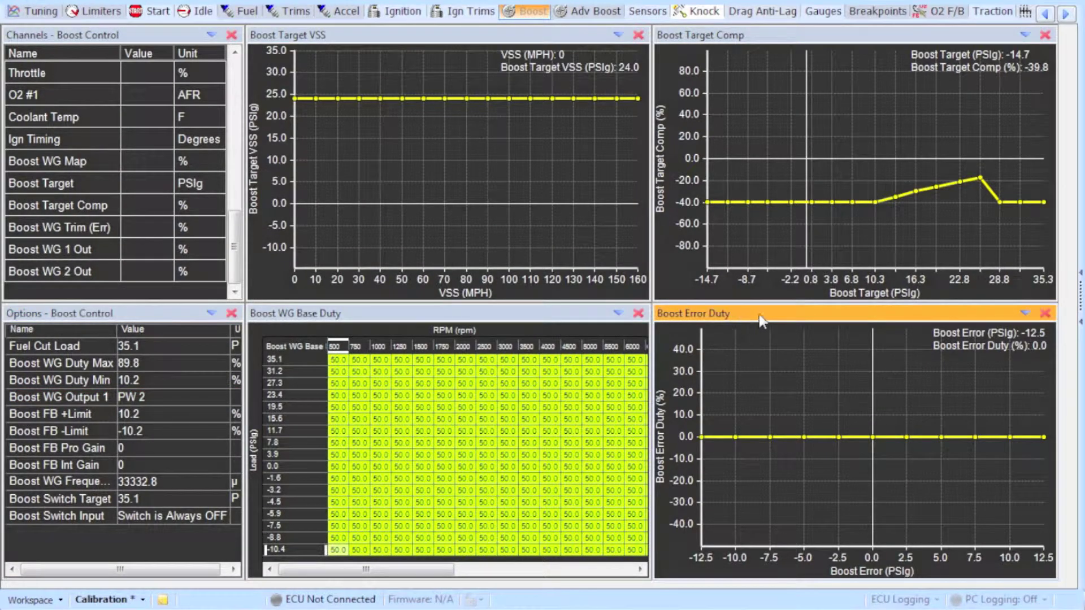
pyautogui.doubleClick(760, 315)
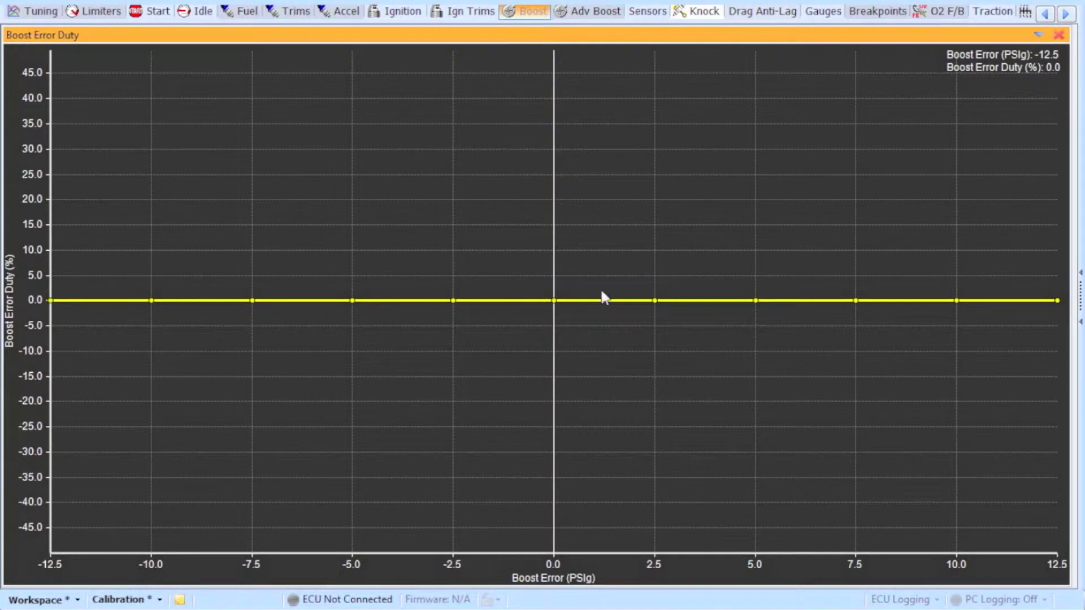
pyautogui.click(757, 307)
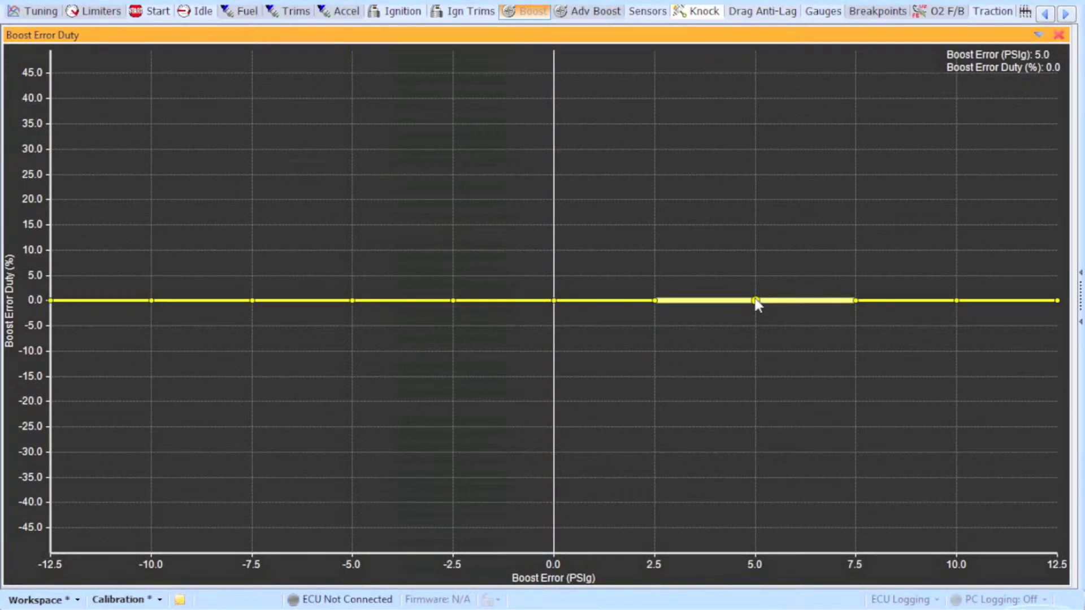
pyautogui.hotkey('shift', 'Right')
pyautogui.hotkey('shift', 'Right')
pyautogui.hotkey('shift', 'Right')
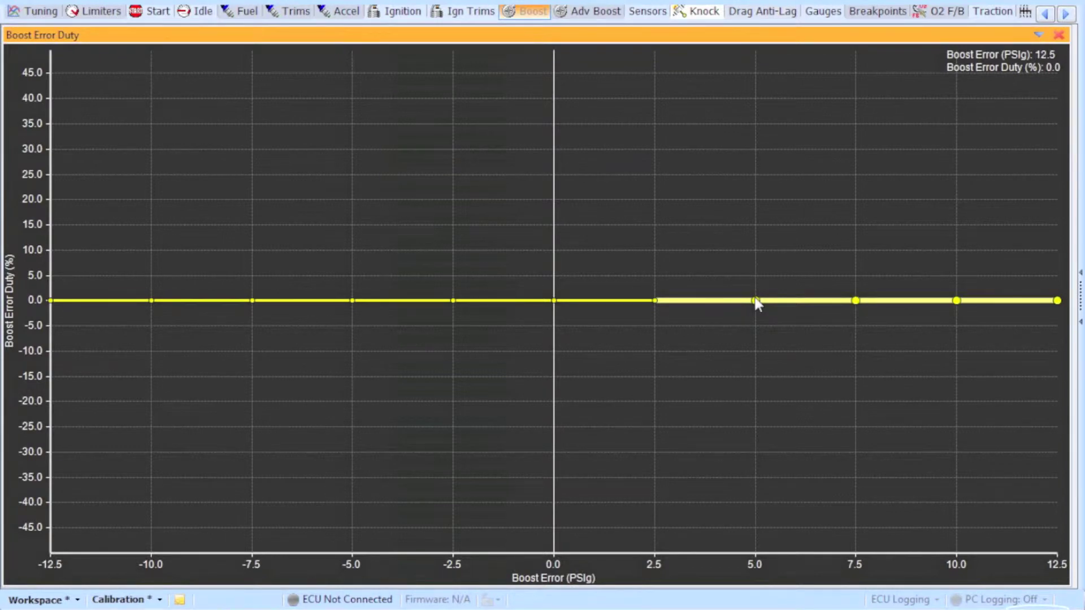
pyautogui.press('=')
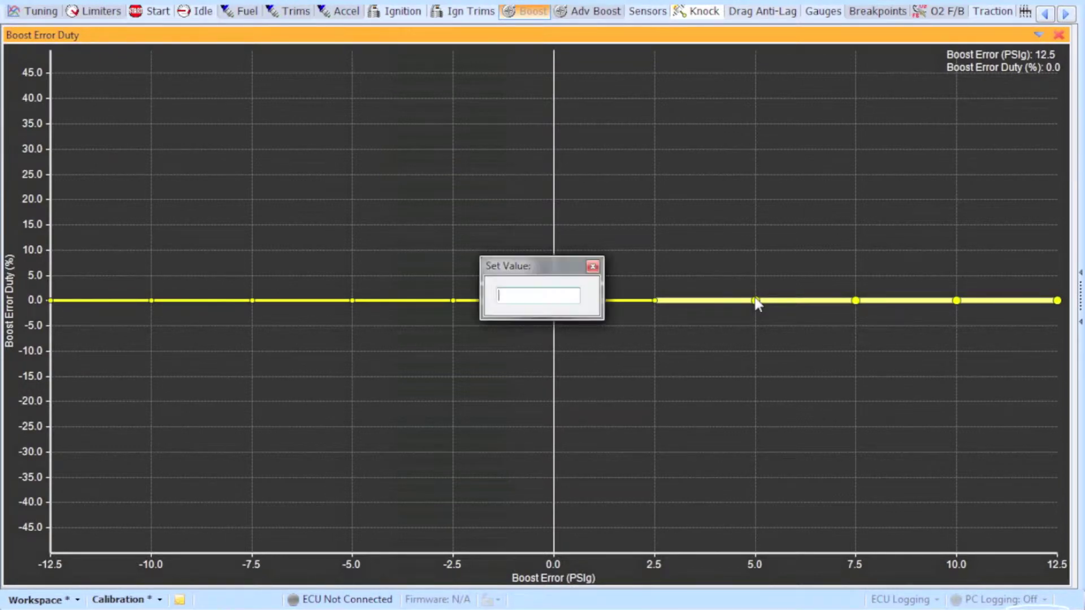
pyautogui.write('-10')
pyautogui.press('Return')
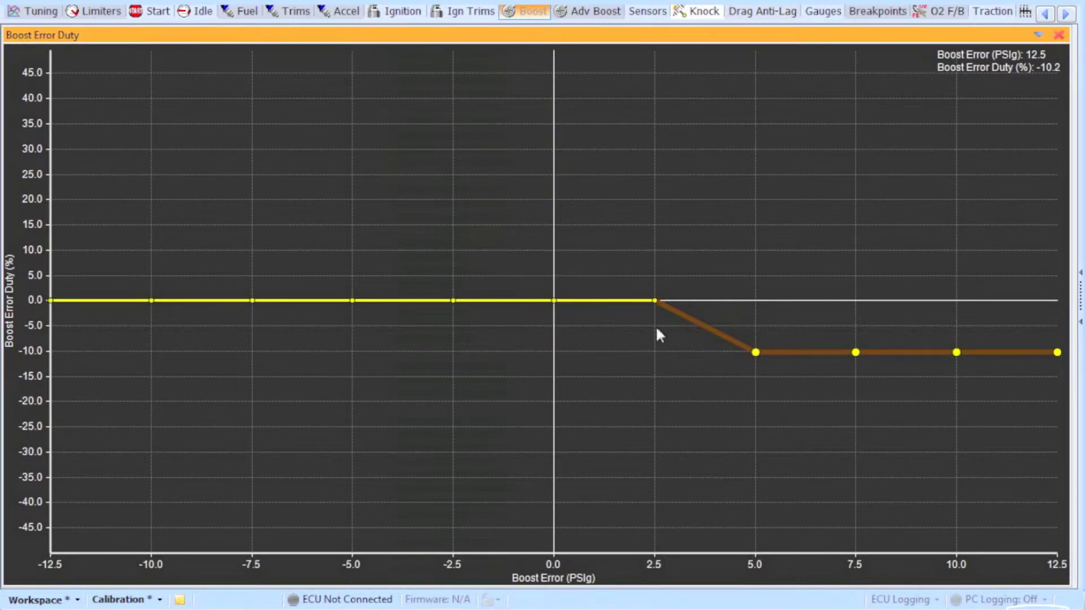
# Step: Set the Boost Error Duty points from -12.5 to -5 PSIg to 10
pyautogui.click(352, 300)
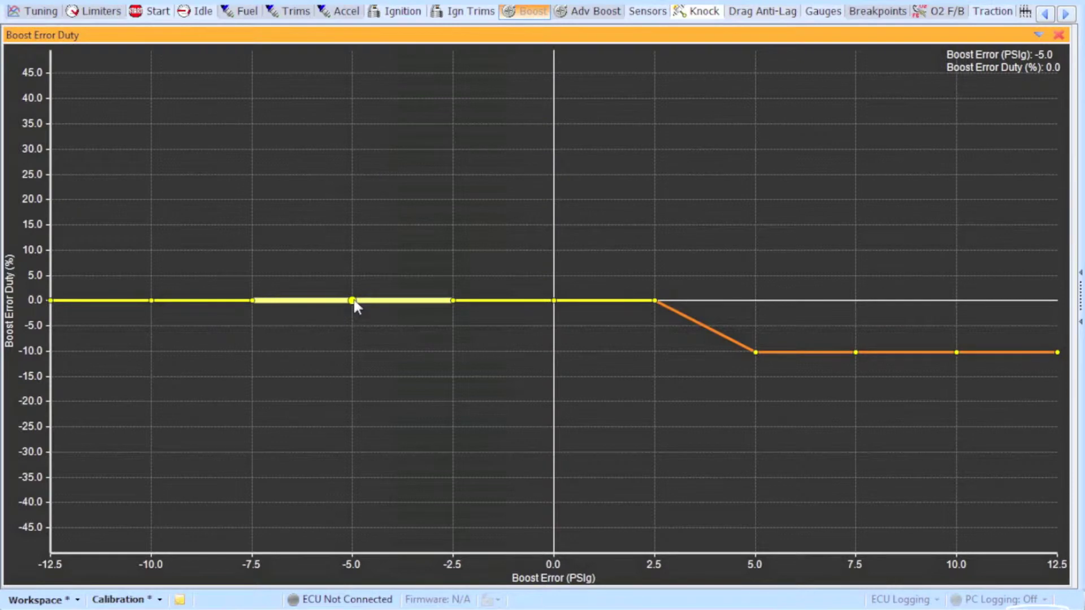
pyautogui.hotkey('shift', 'Left')
pyautogui.hotkey('shift', 'Left')
pyautogui.hotkey('shift', 'Left')
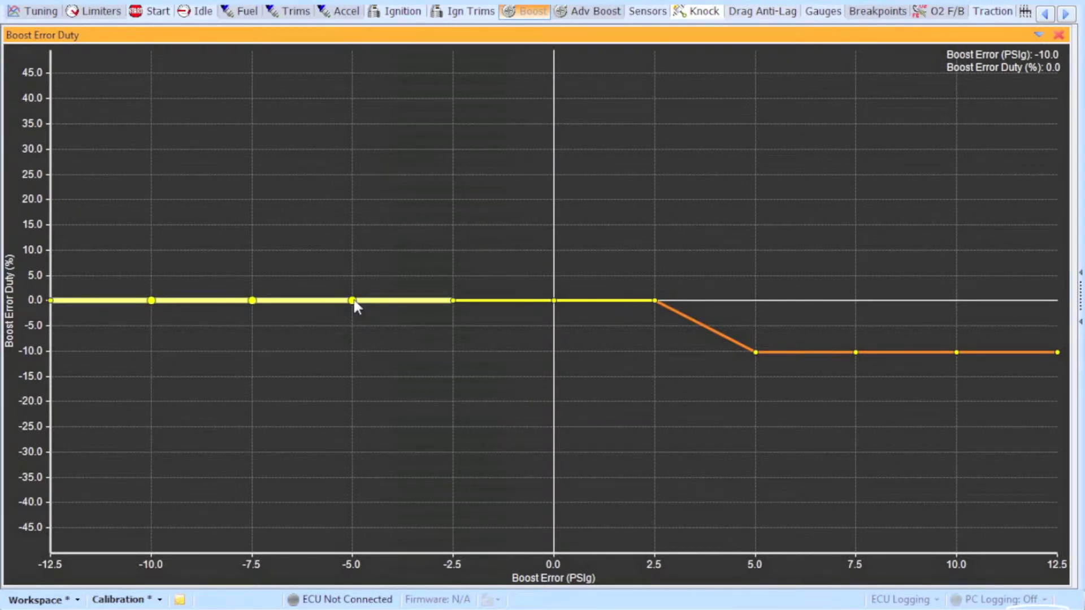
pyautogui.press('=')
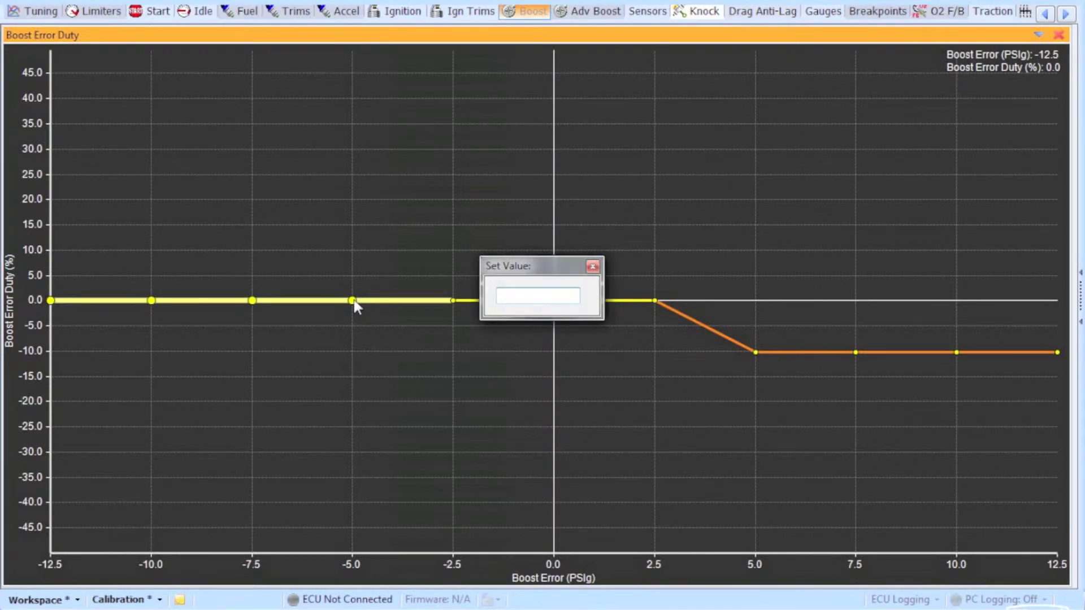
pyautogui.write('10')
pyautogui.press('Return')
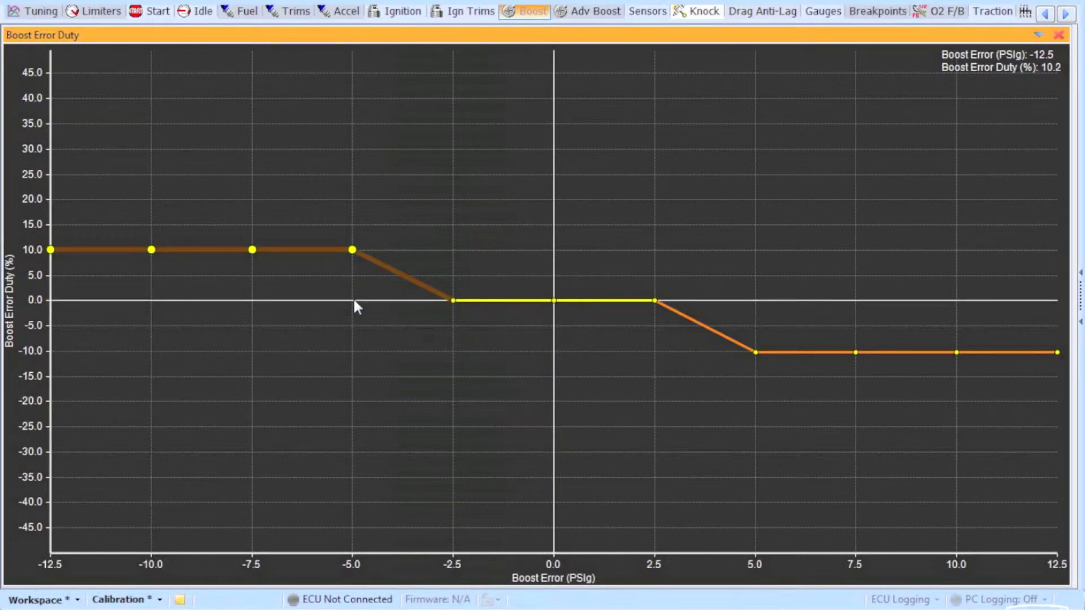
# Step: Interpolate a straight ramp between the -5 and 5 PSIg error points
pyautogui.click(355, 254)
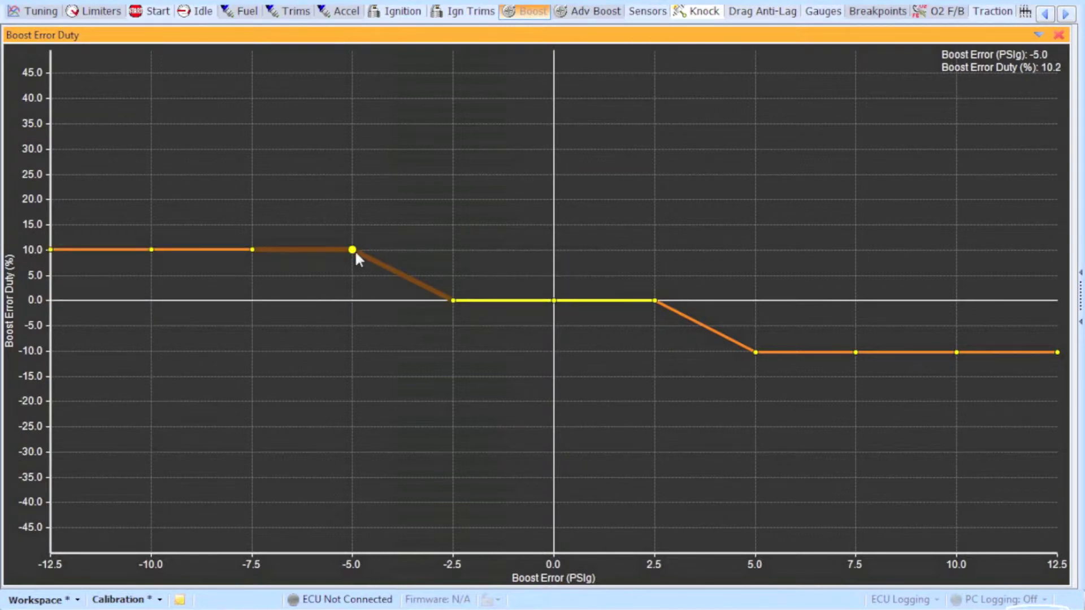
pyautogui.moveTo(356, 255); pyautogui.dragTo(745, 347)
pyautogui.rightClick(751, 350)
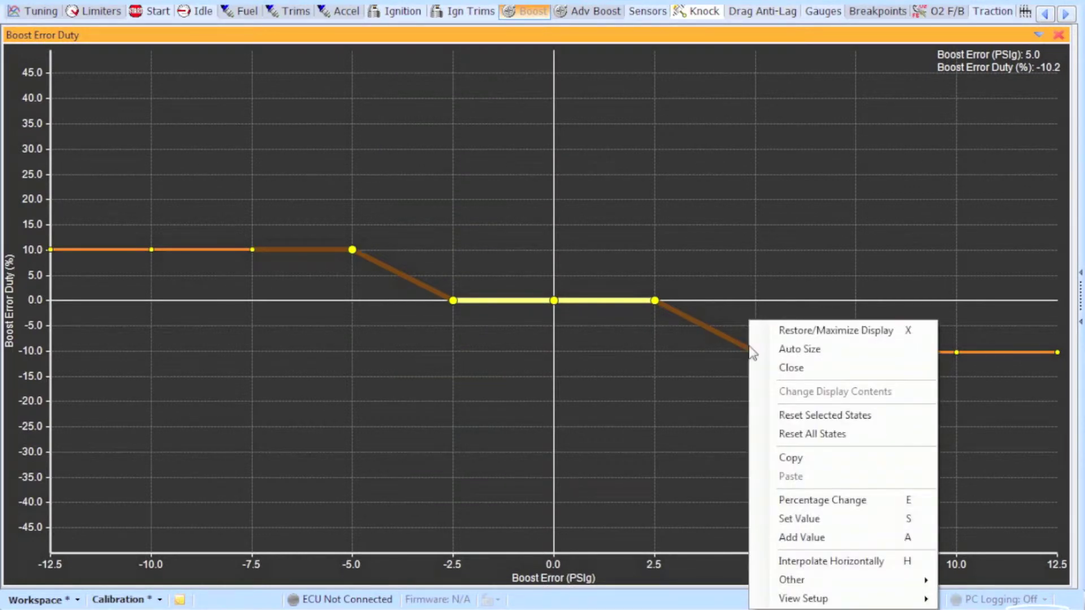
pyautogui.click(821, 562)
pyautogui.click(721, 444)
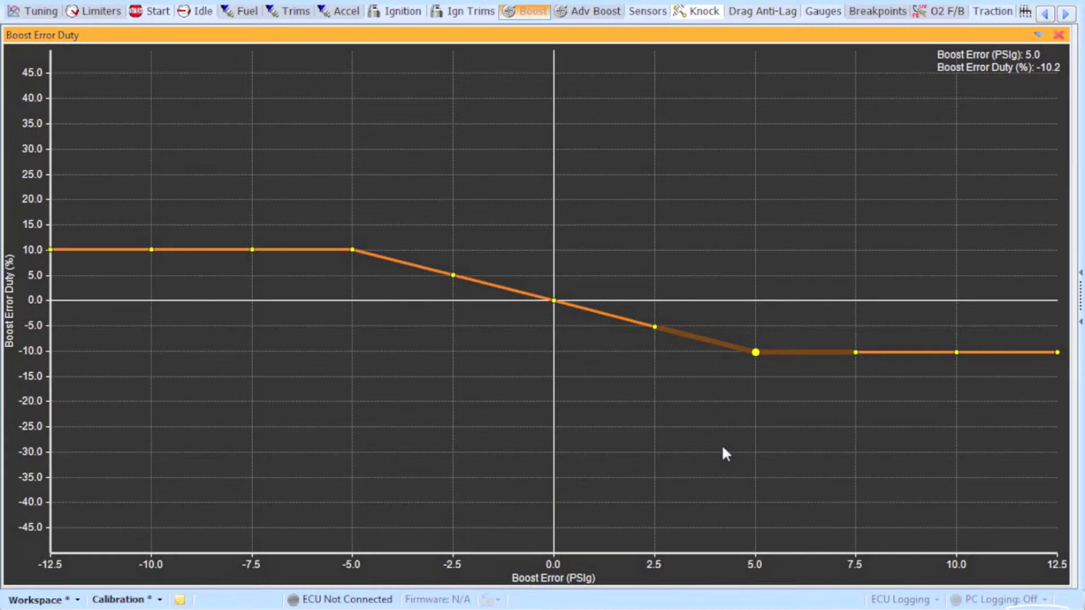
# Step: Restore the Boost Error Duty panel, switch to the Advanced Boost layout, and select the Boost Target TPS graph
pyautogui.doubleClick(701, 36)
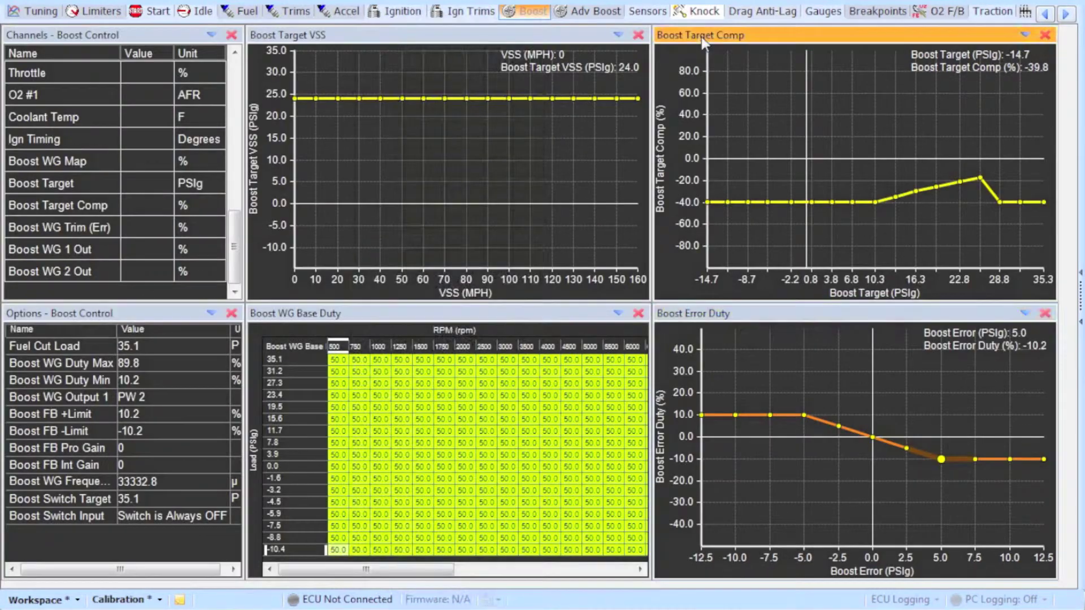
pyautogui.click(585, 11)
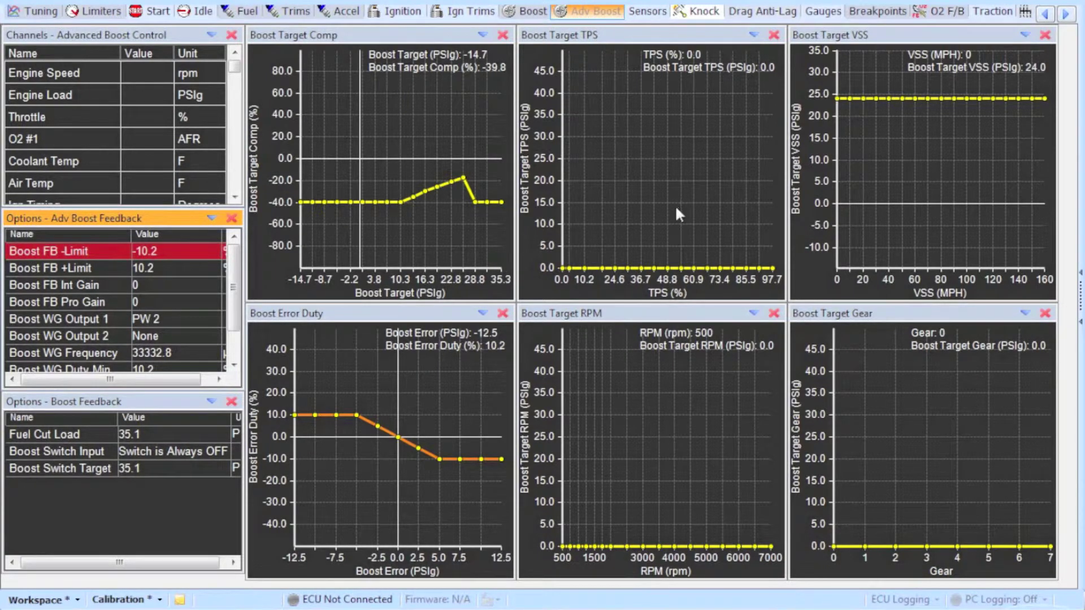
pyautogui.click(690, 38)
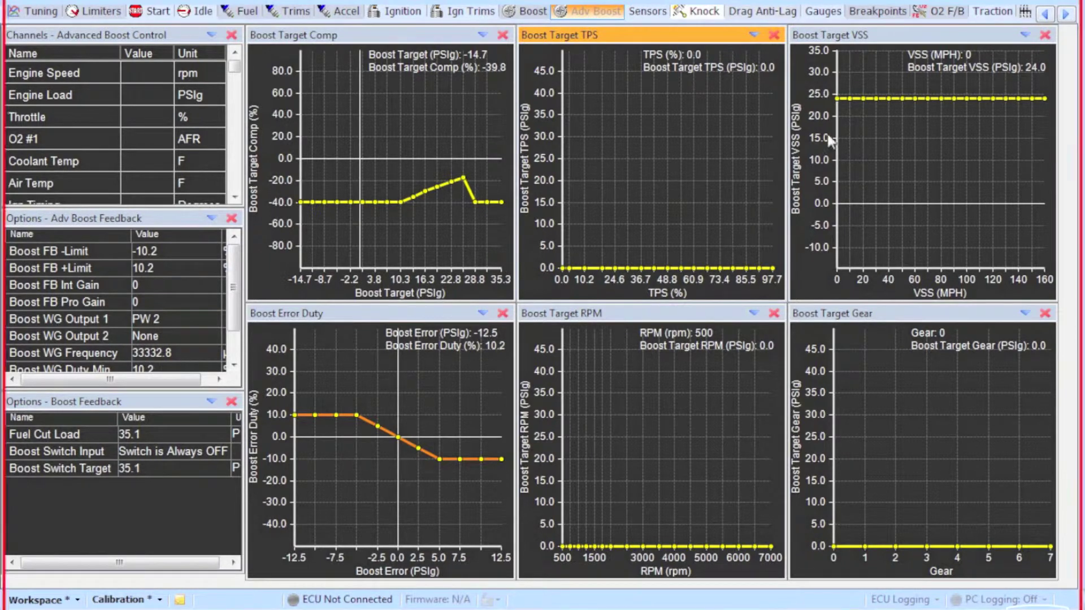
# Step: Inspect the VSS, RPM and Gear boost target graphs, selecting the 6000 rpm and gear 5 points
pyautogui.click(801, 42)
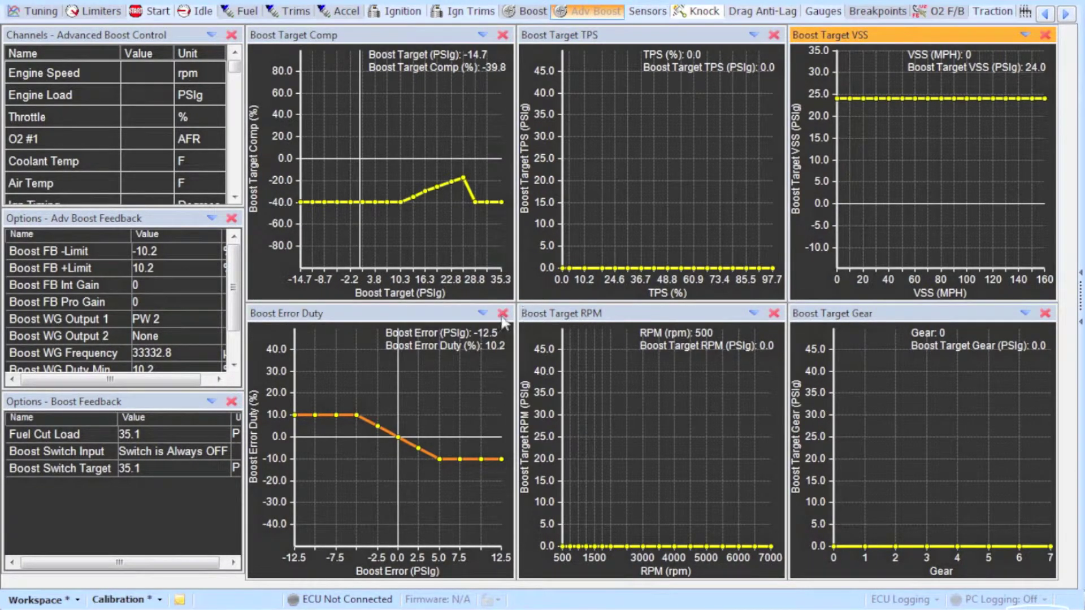
pyautogui.click(600, 317)
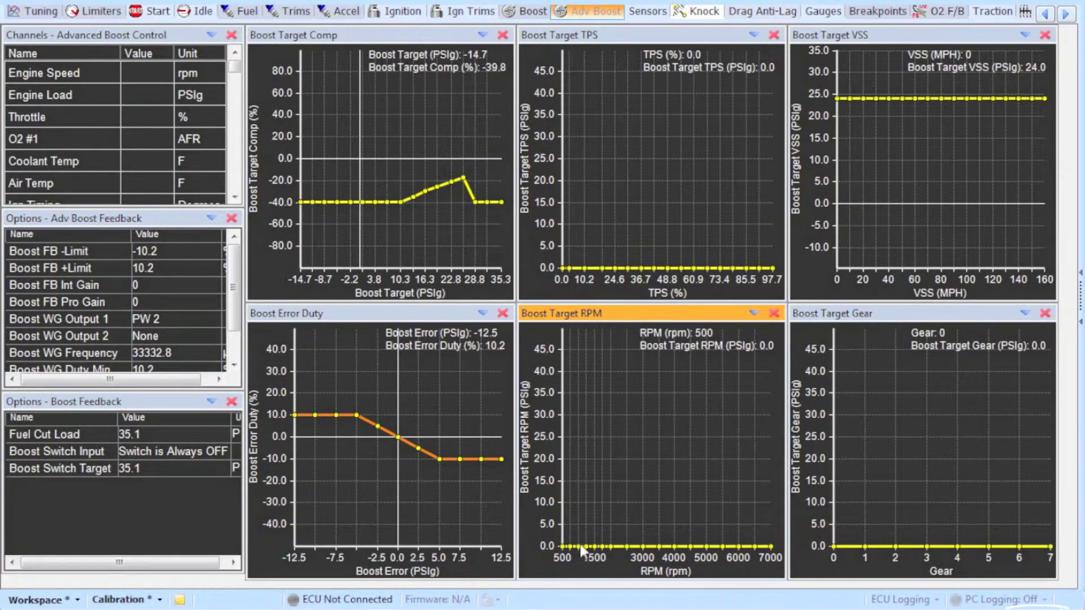
pyautogui.click(741, 546)
pyautogui.click(989, 547)
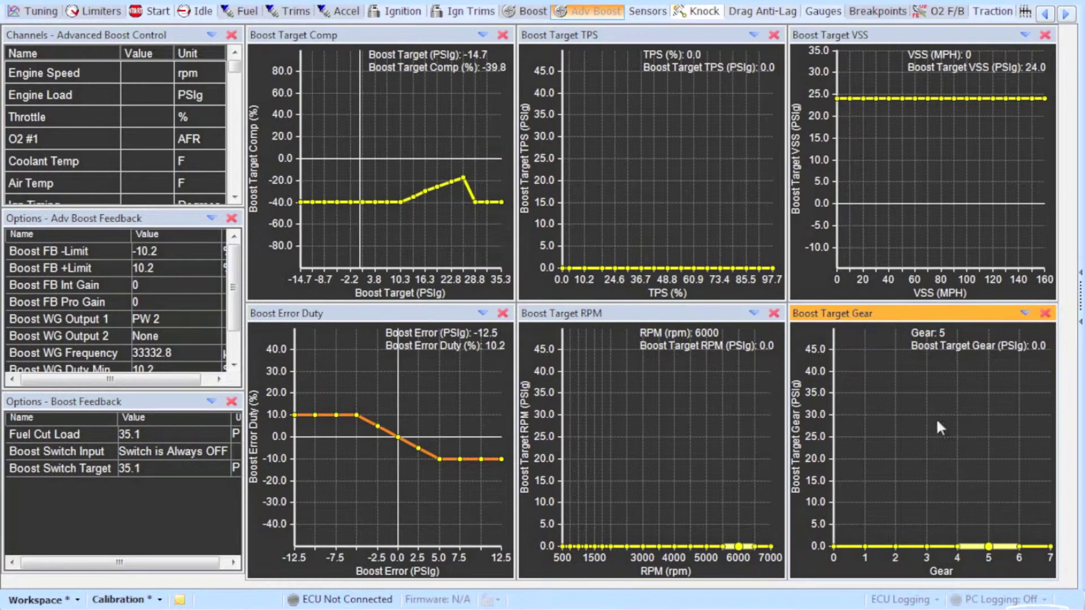